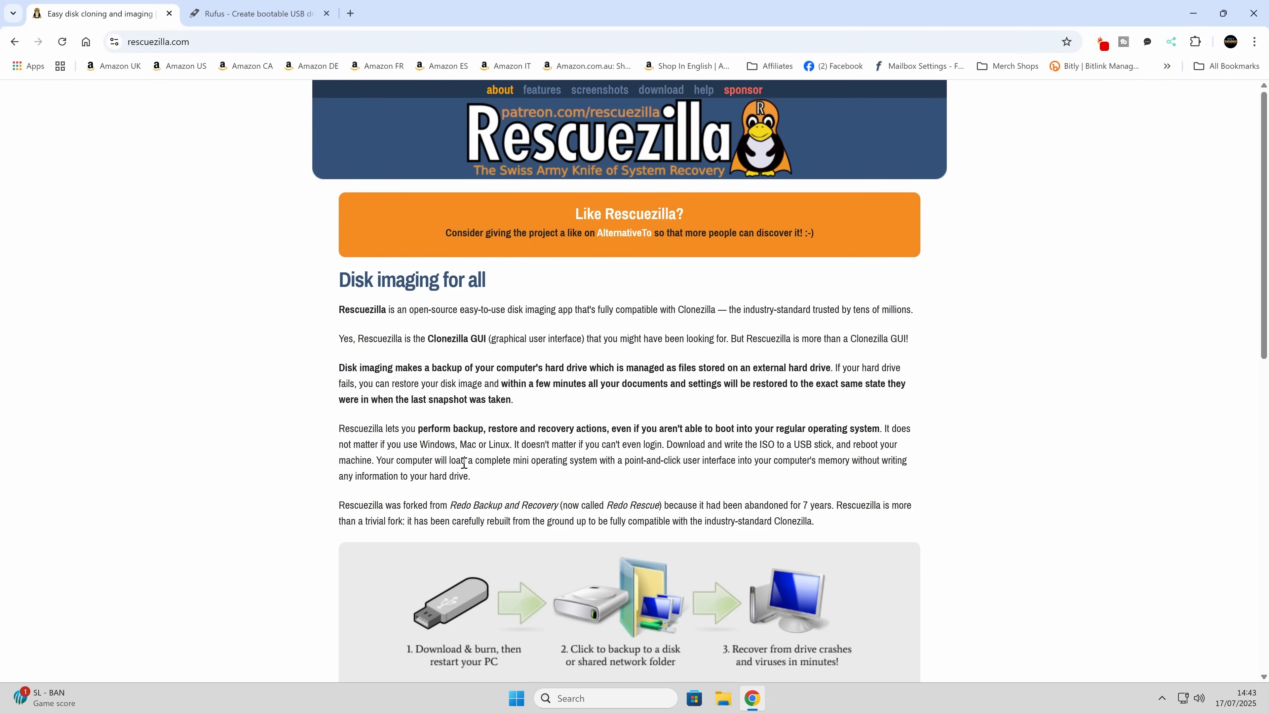
- Download the recommended rescuezilla-2.6.1-64bit.oracular.iso from the Rescuezilla site and save it to the Desktop
scroll(466, 465, "down", 2)
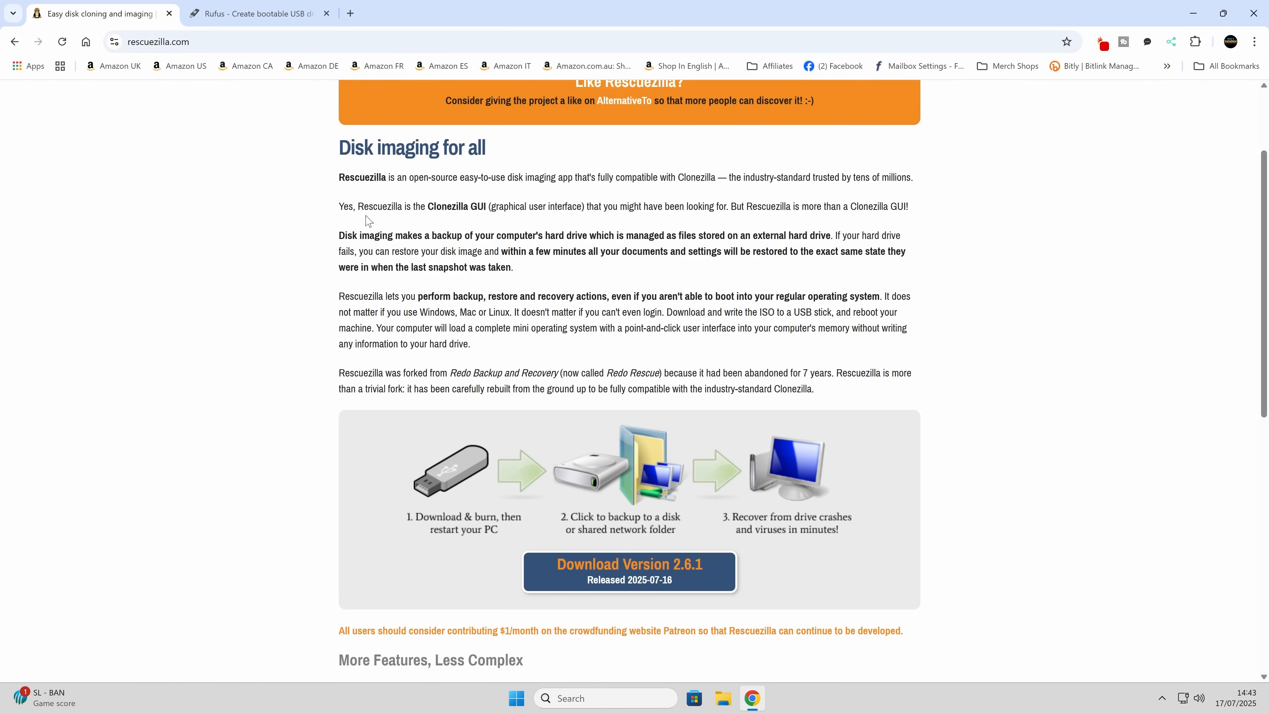
left_click(639, 575)
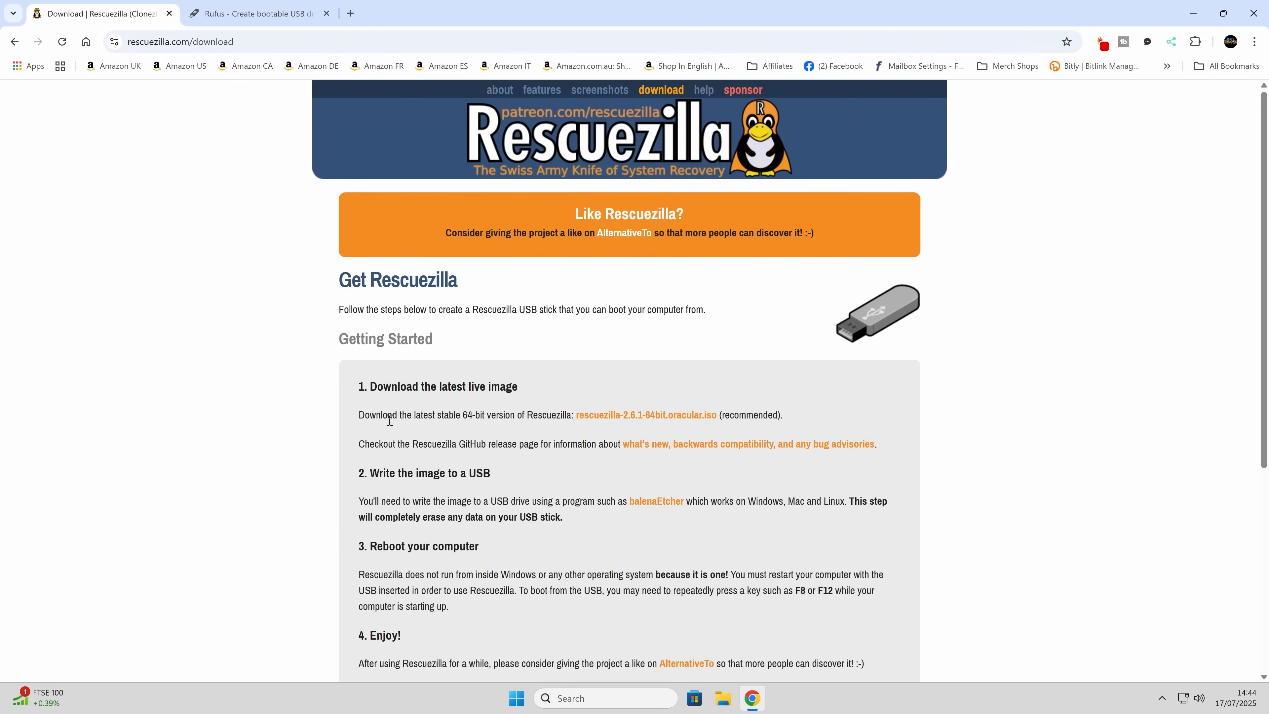
left_click(648, 421)
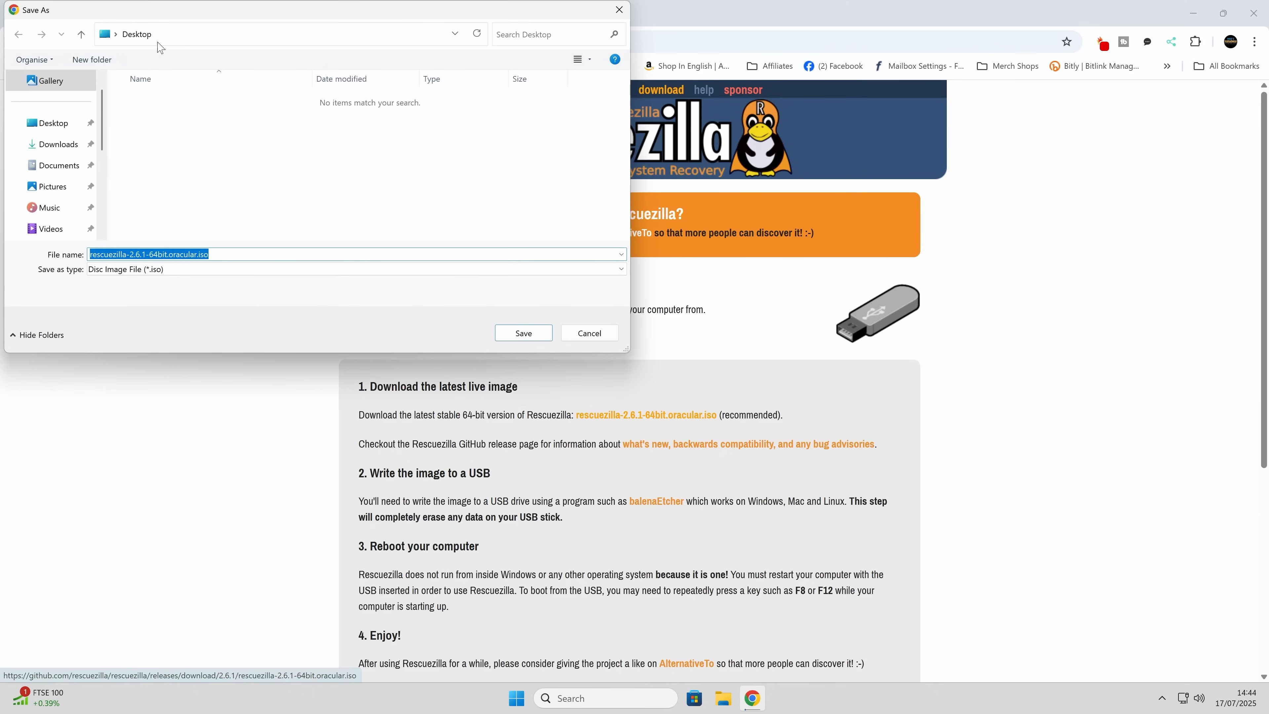
left_click(524, 335)
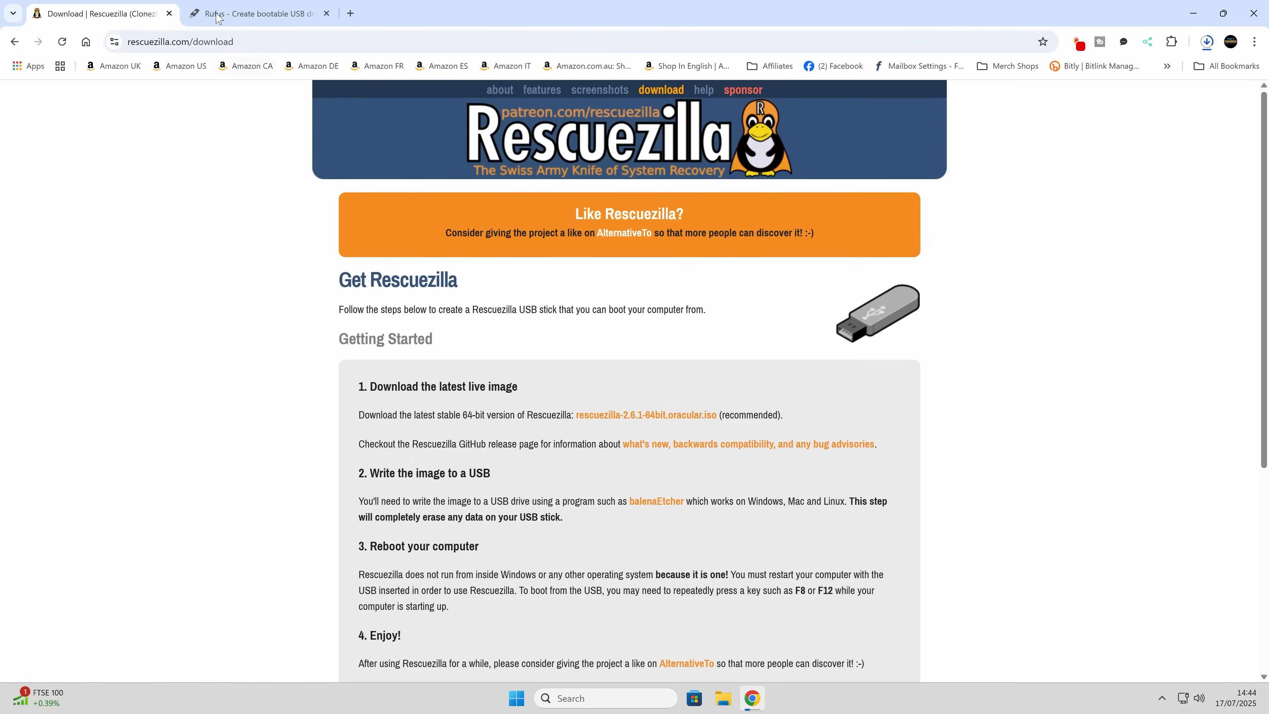
- Download the portable rufus-4.9p.exe from the Rufus site to the Desktop and close the browser
left_click(250, 15)
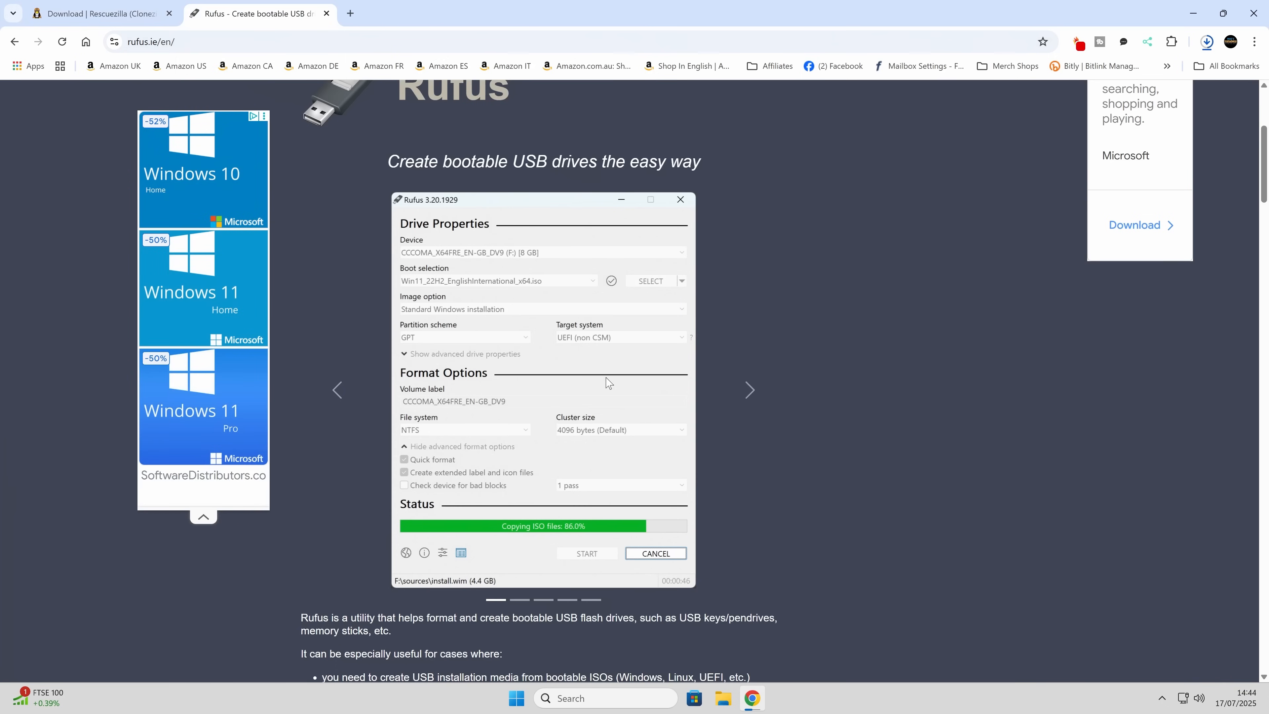
scroll(756, 389, "down", 4)
scroll(757, 389, "down", 12)
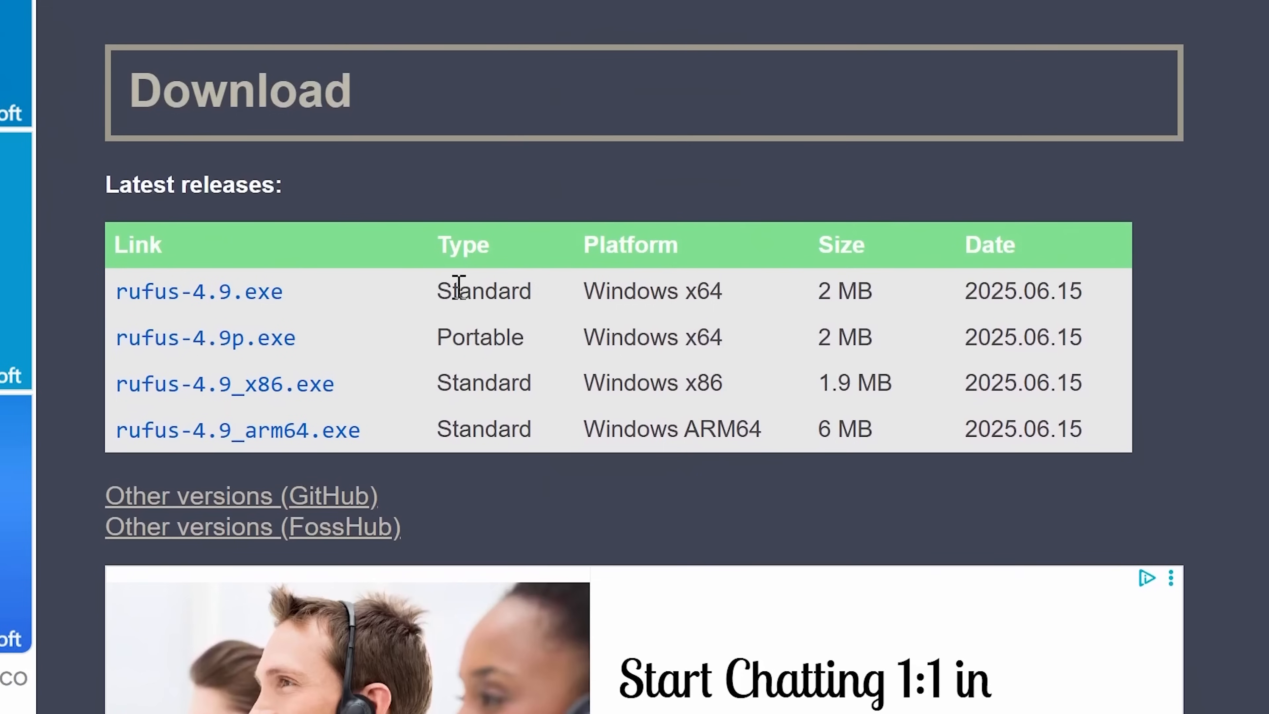
left_click(254, 334)
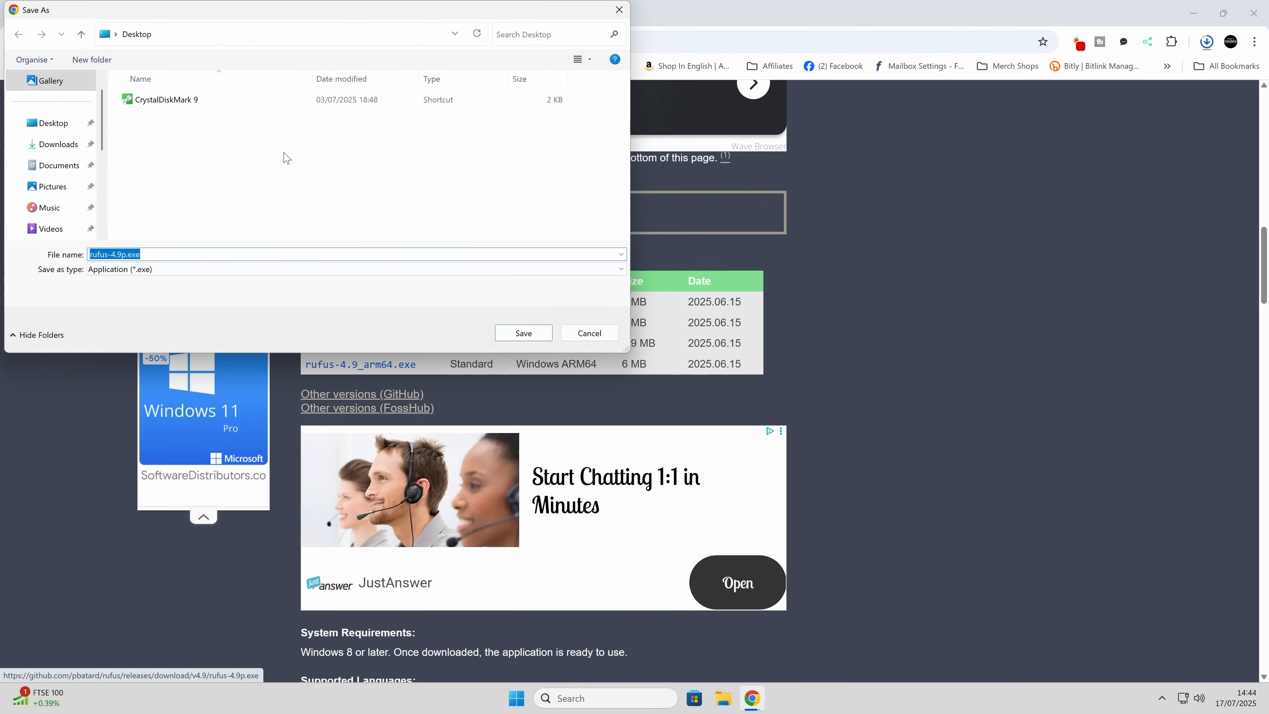
left_click(510, 333)
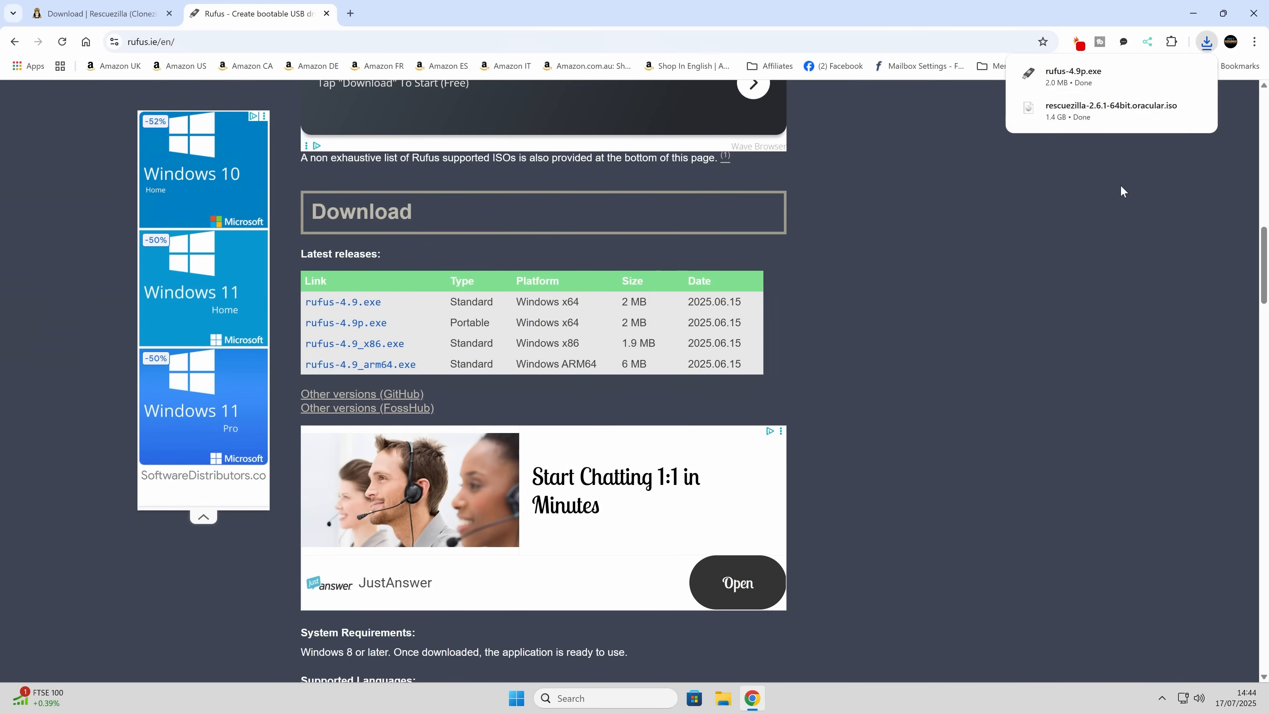
left_click(1252, 22)
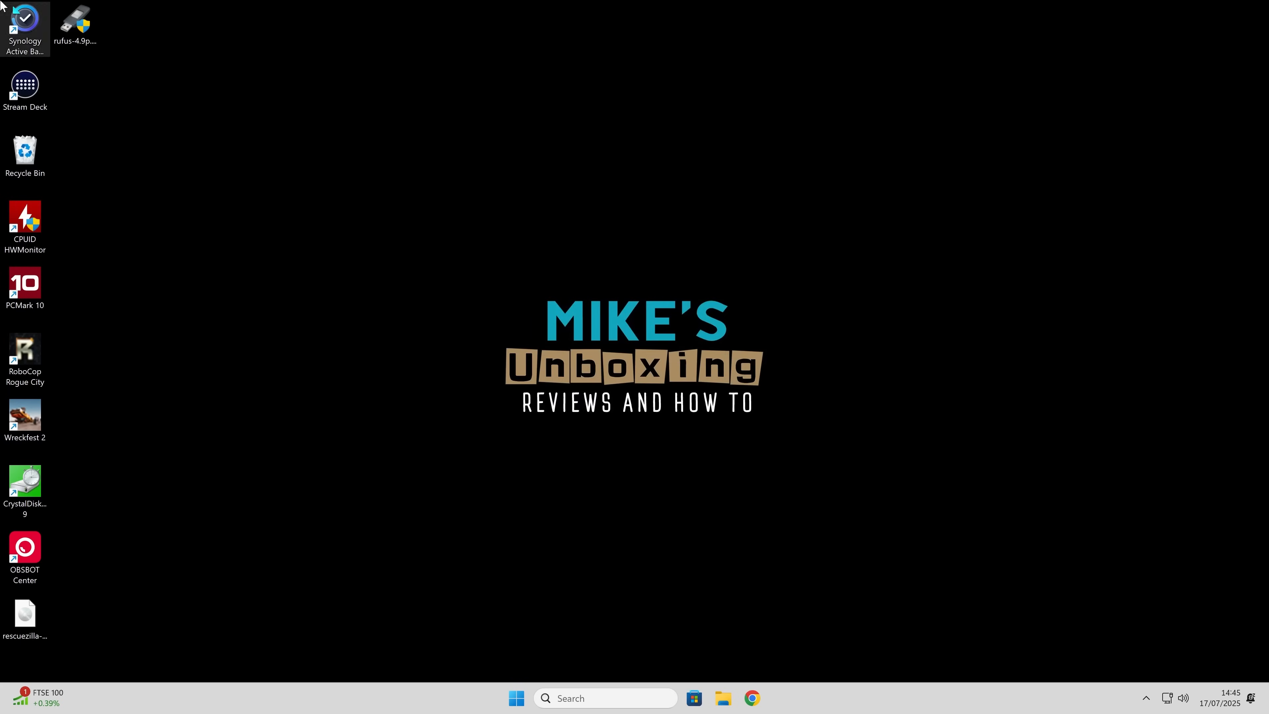
- Launch portable Rufus from the desktop, allow it to make changes, and decline online update checks
double_click(81, 27)
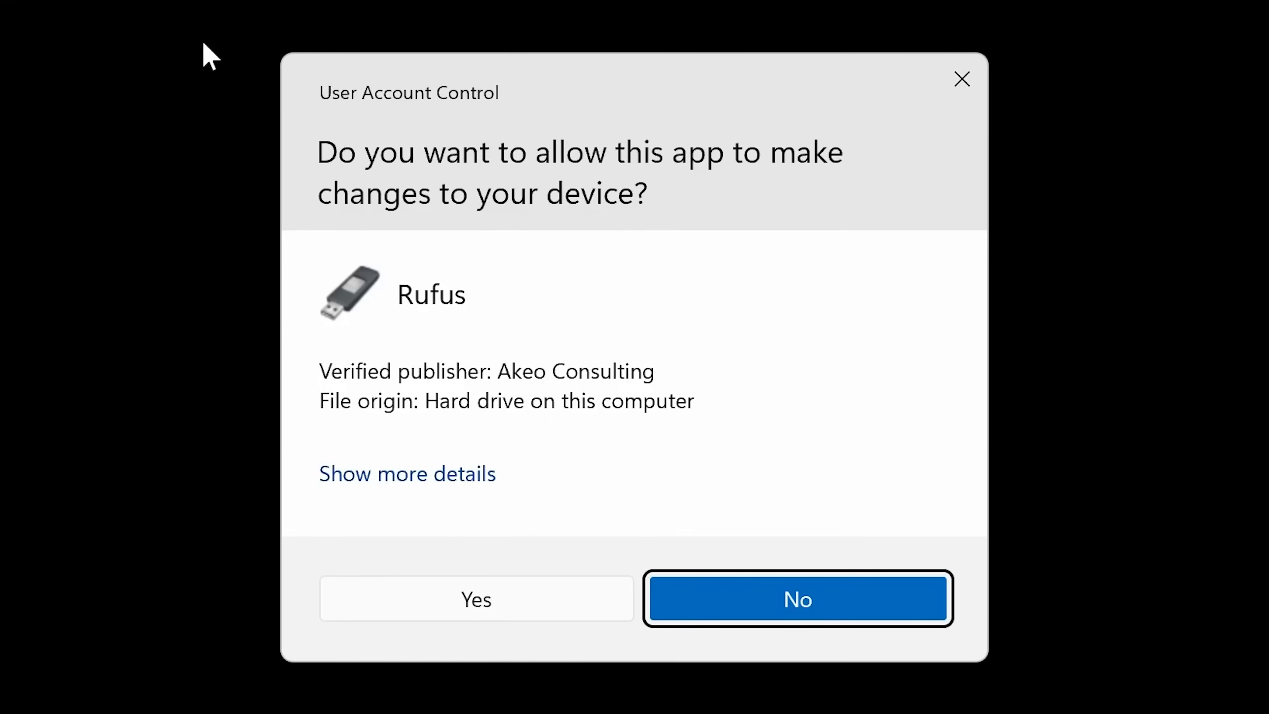
left_click(454, 589)
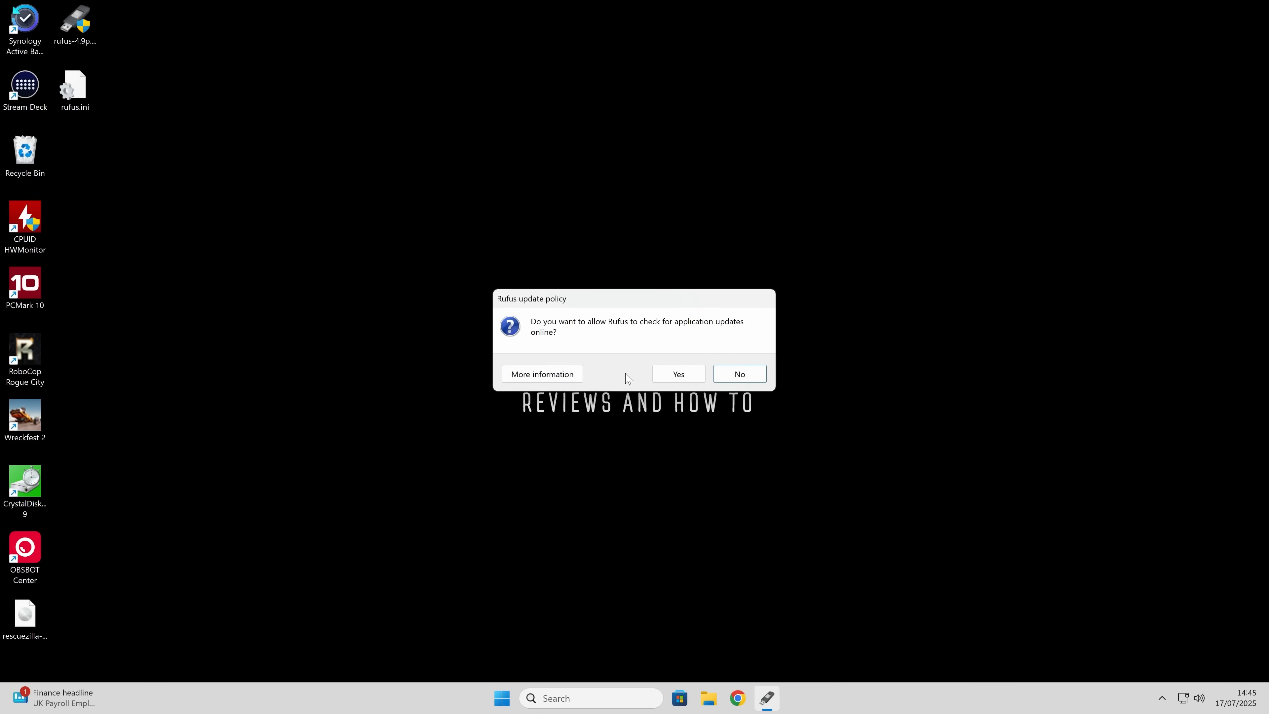
left_click(739, 373)
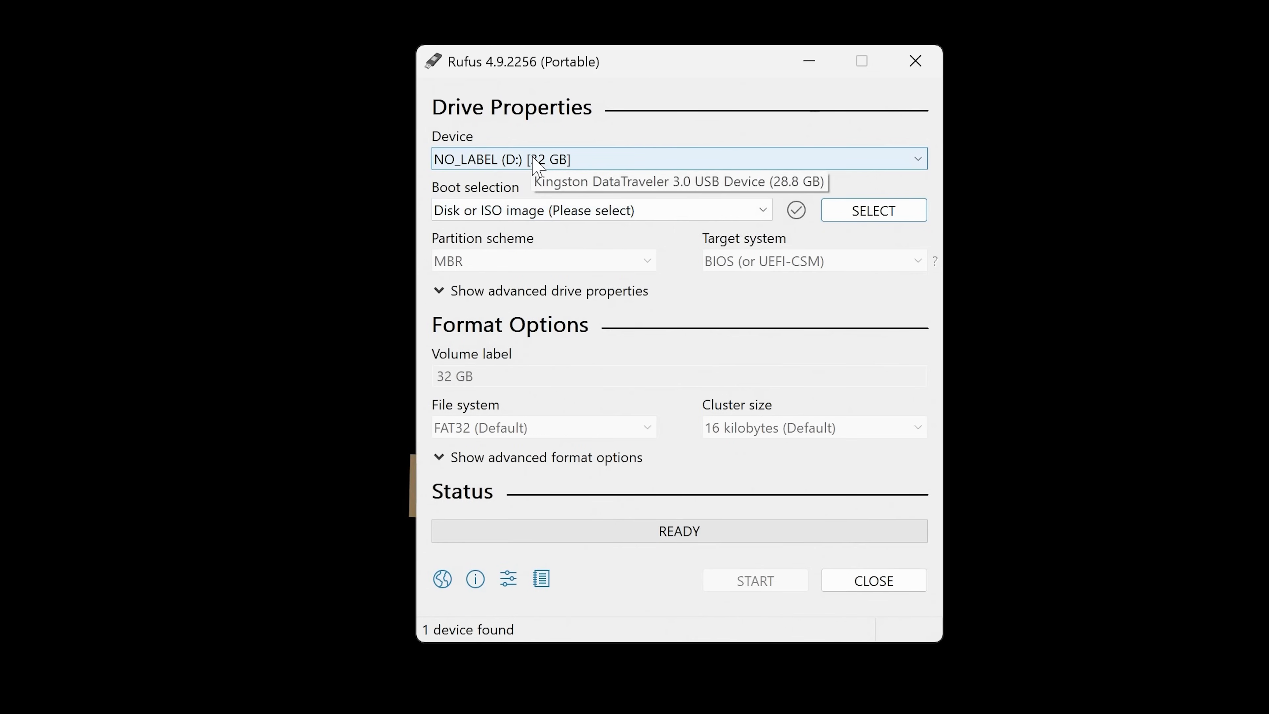
- Choose the 32 GB NO_LABEL (D:) drive as the device and rescuezilla-2.6.1-64bit.oracular.iso from the Desktop as the boot image
left_click(838, 164)
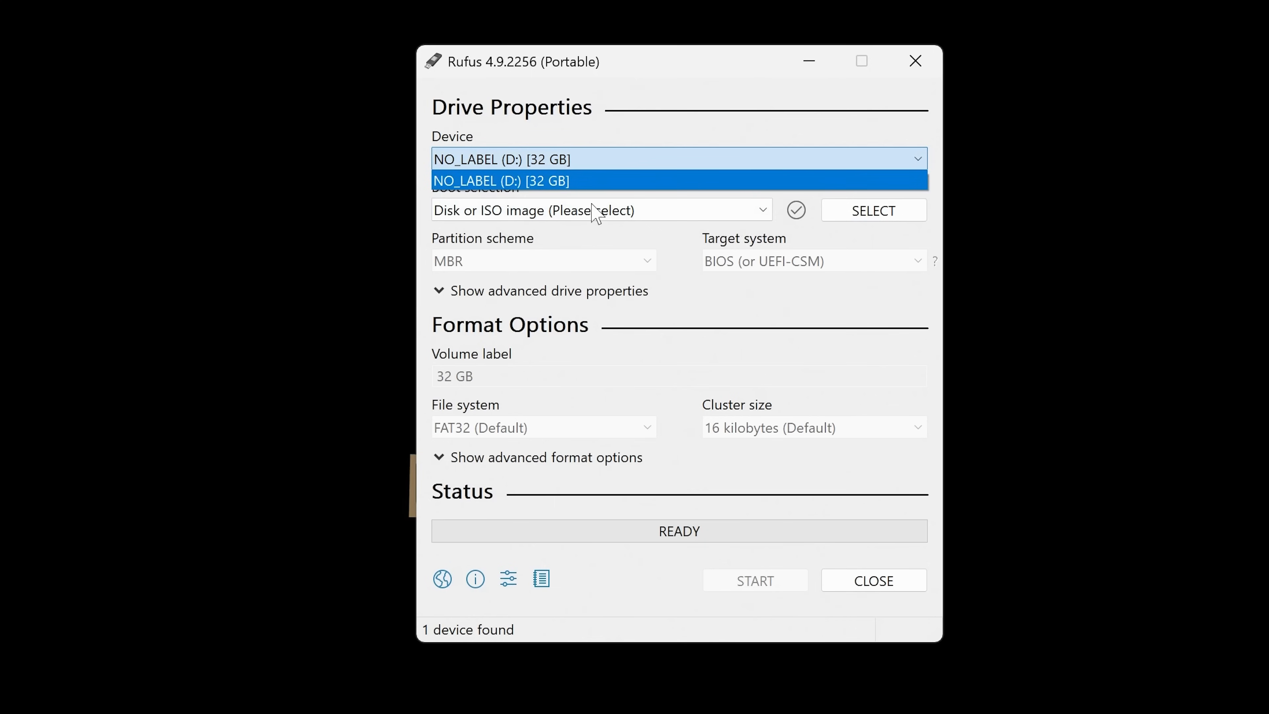
left_click(558, 181)
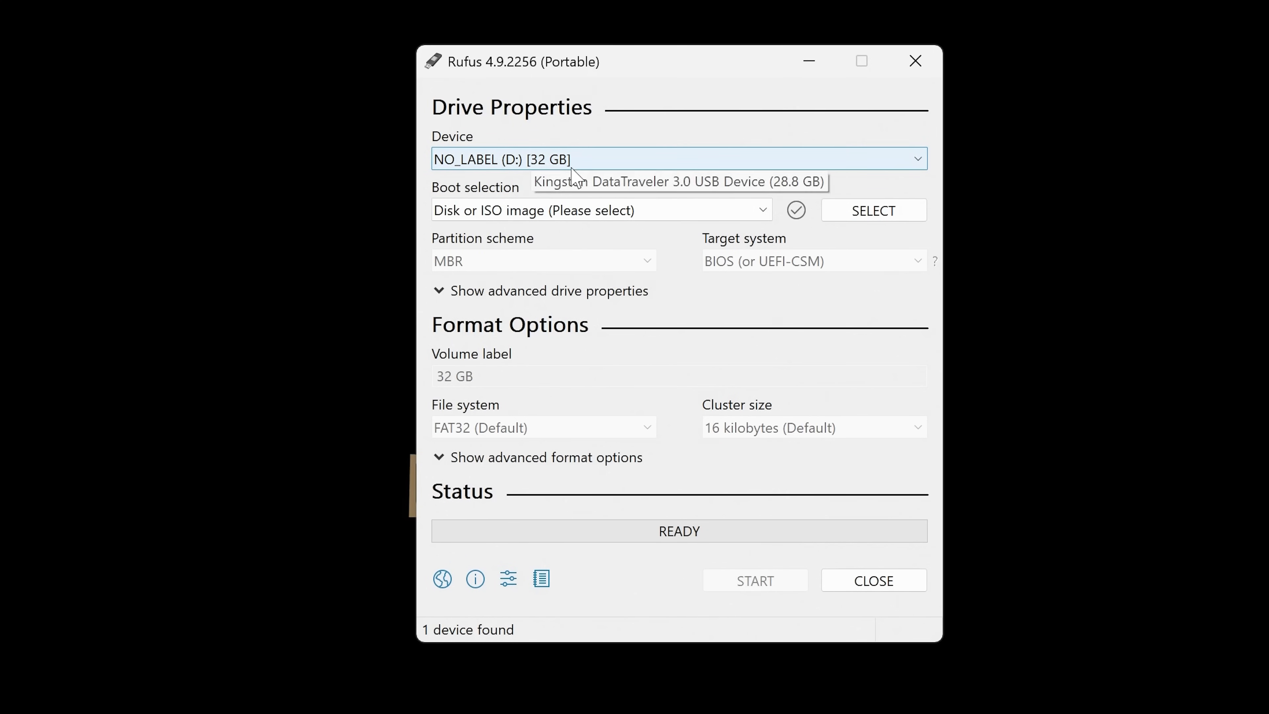
left_click(879, 210)
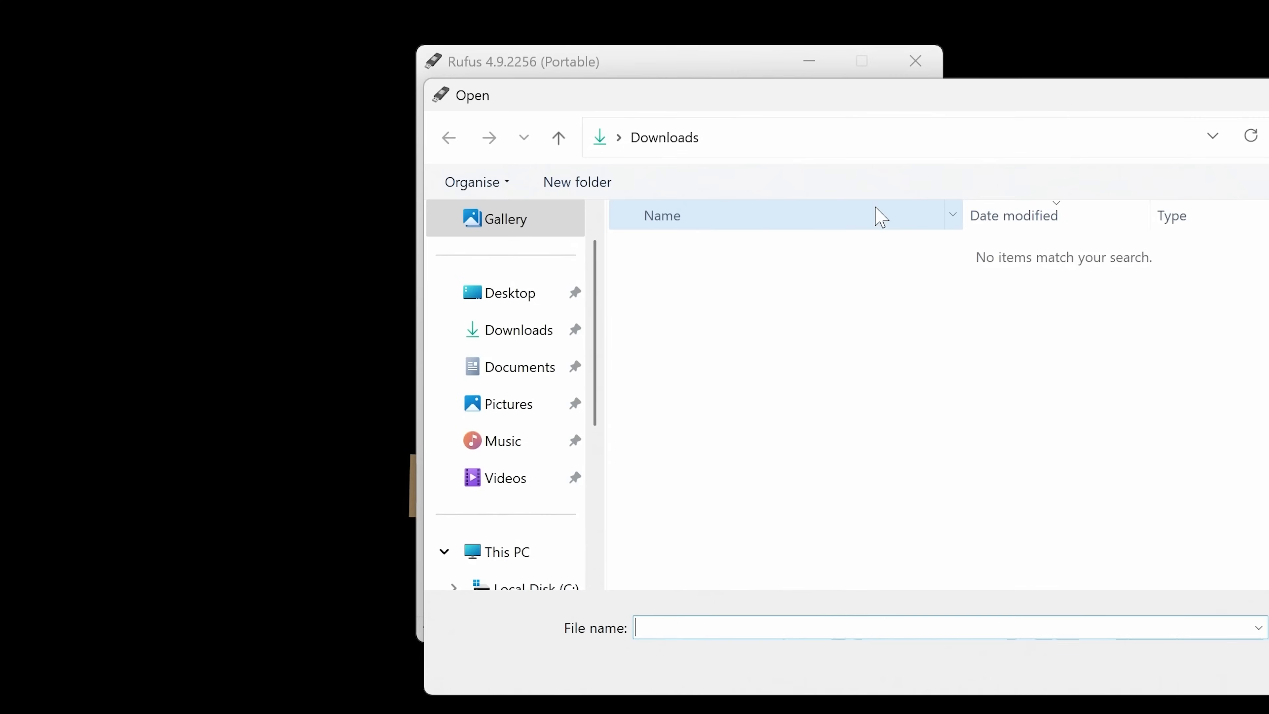
left_click(512, 291)
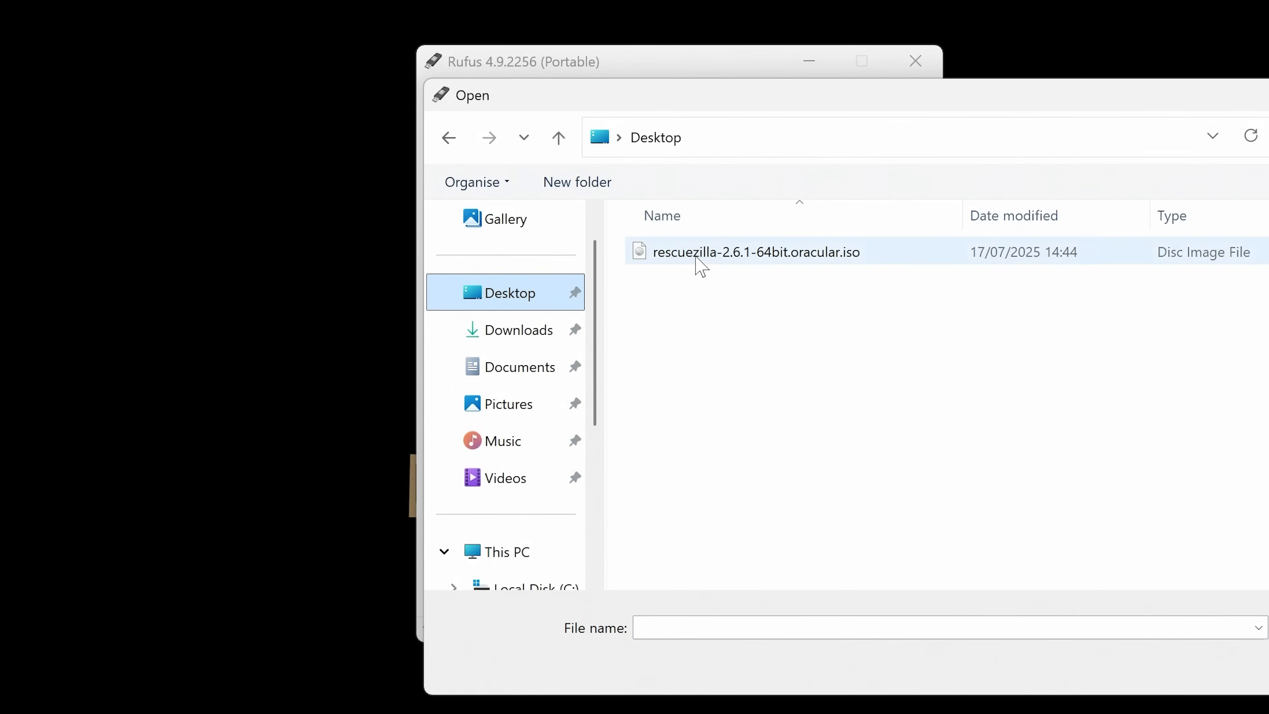
left_click(700, 266)
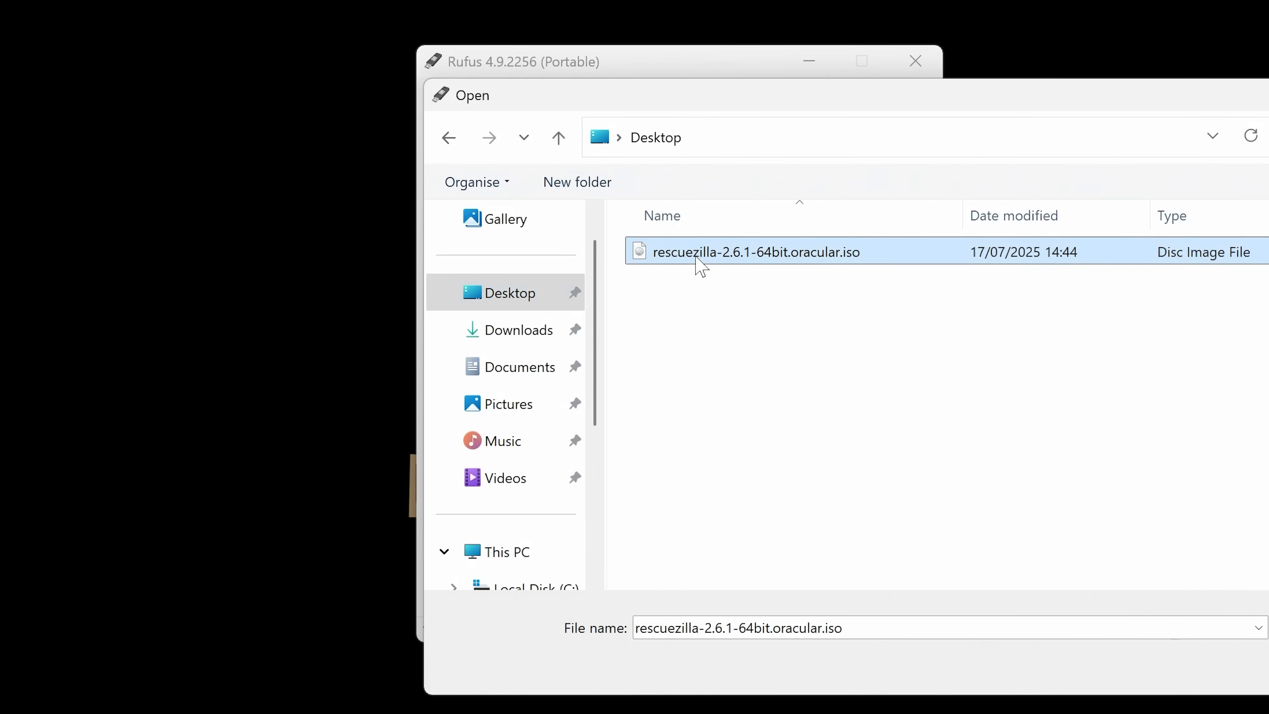
left_click(1268, 667)
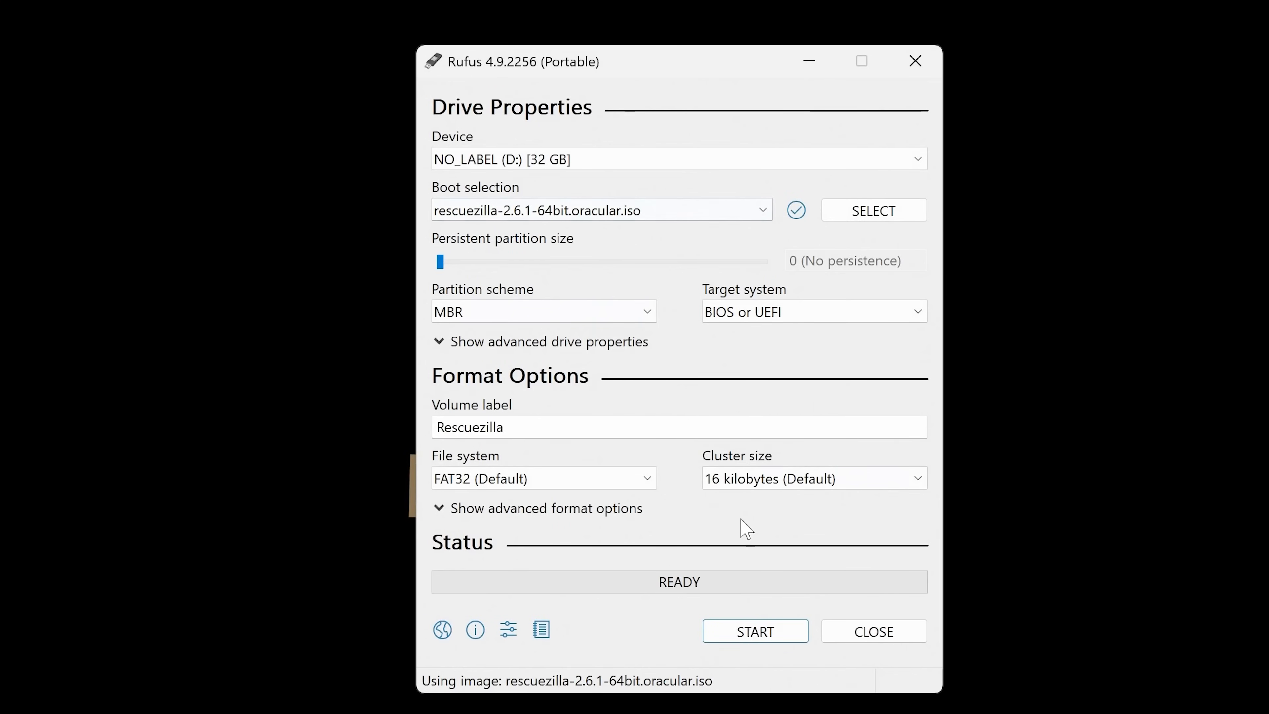
- Write the image to the USB drive in ISO Image mode, accepting the data erasure, and close Rufus when finished
left_click(759, 634)
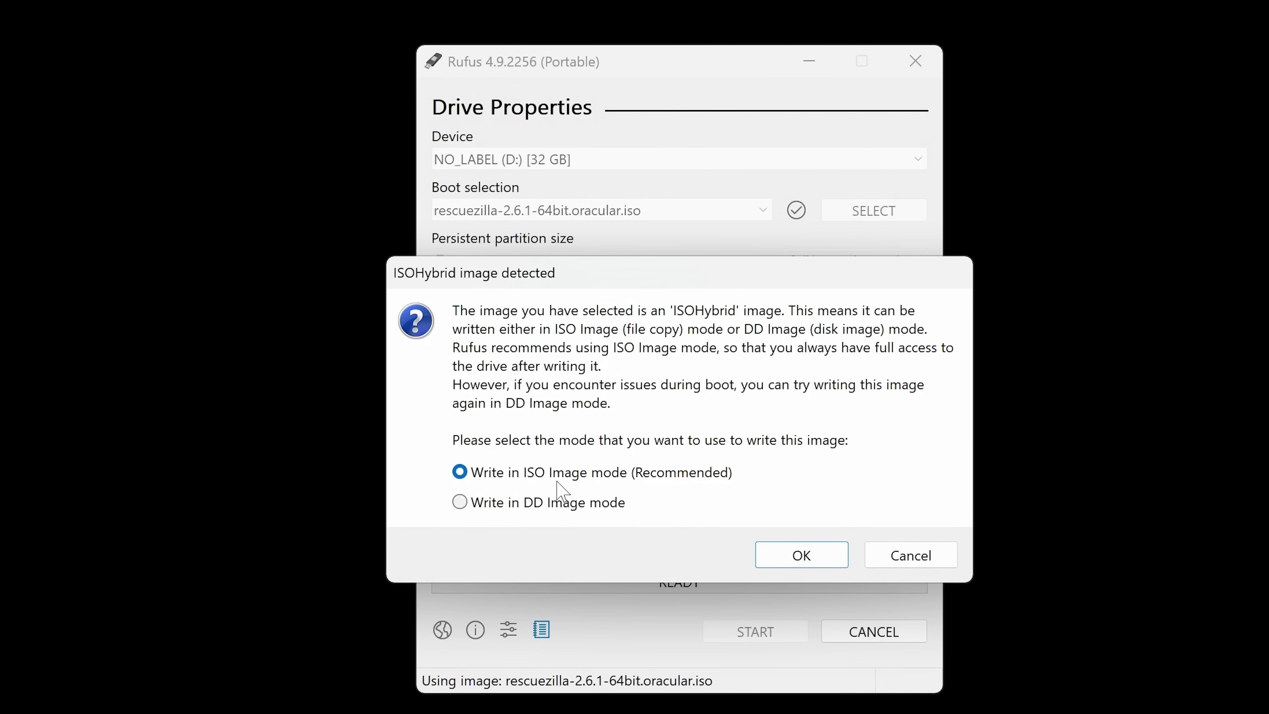
left_click(795, 549)
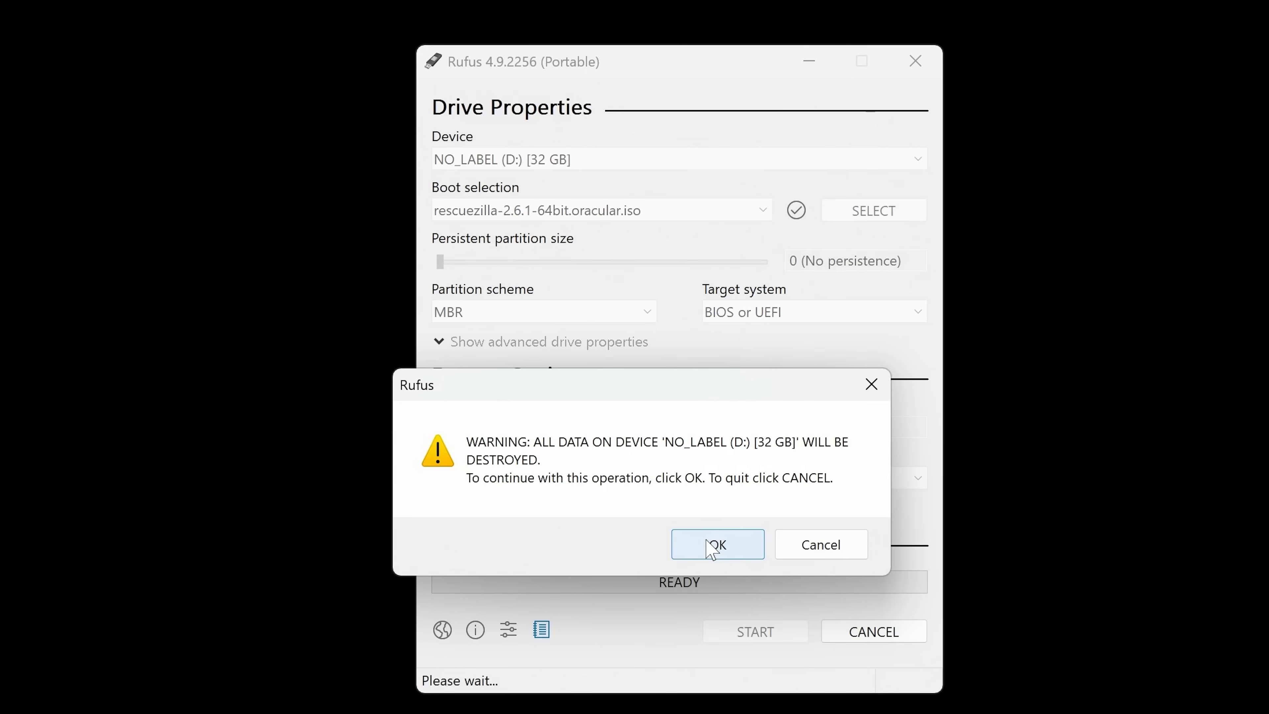
left_click(710, 548)
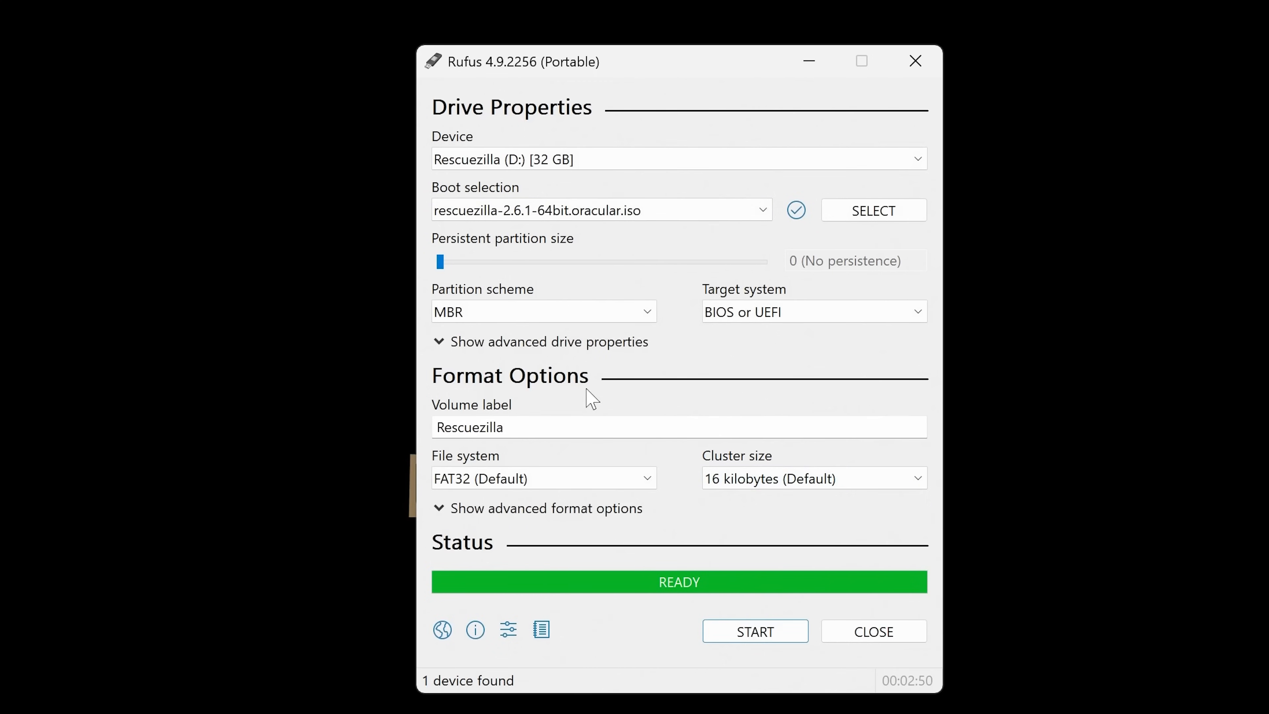
left_click(892, 619)
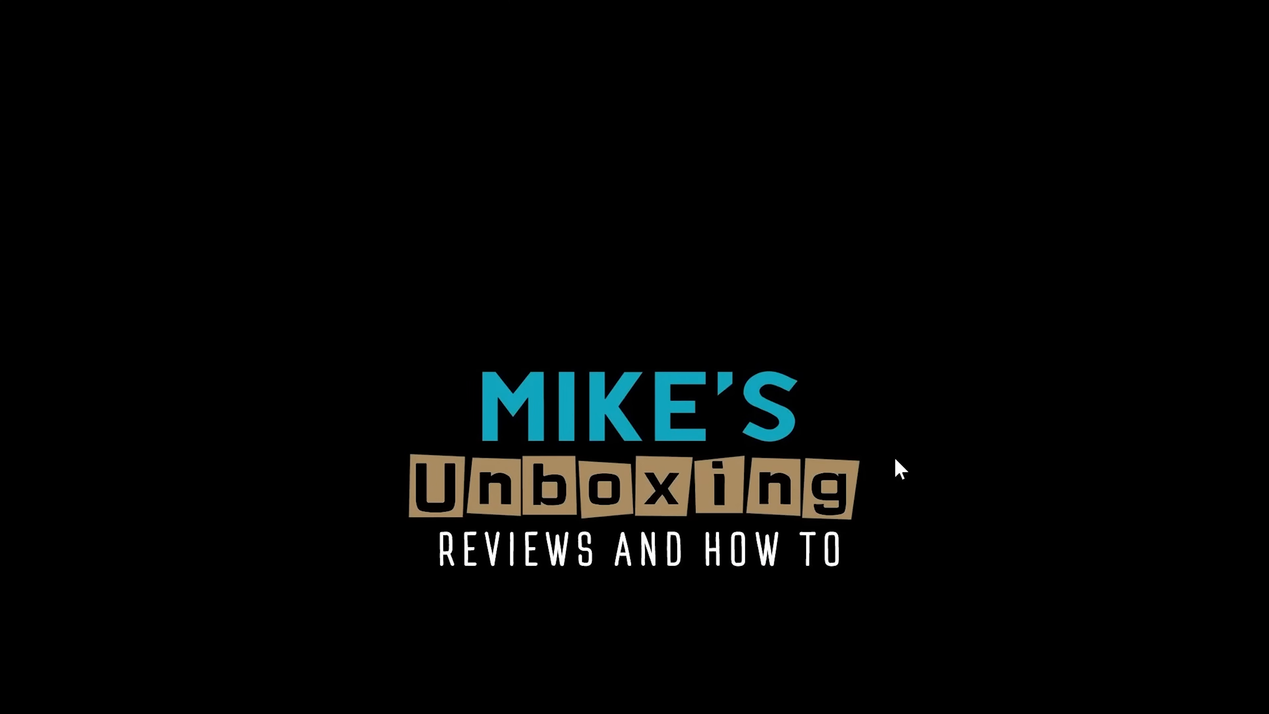
- Check the prepared USB drive among this PC's drives in File Explorer, and close the window
left_click(720, 693)
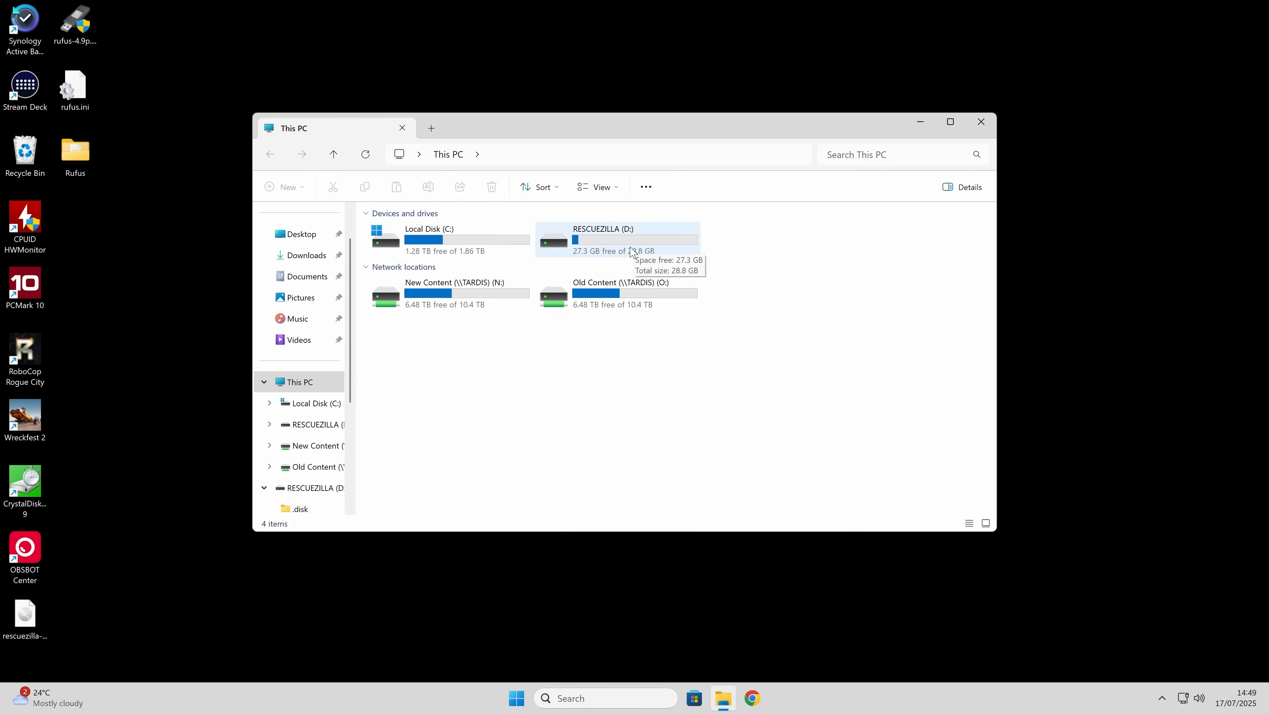
left_click(982, 123)
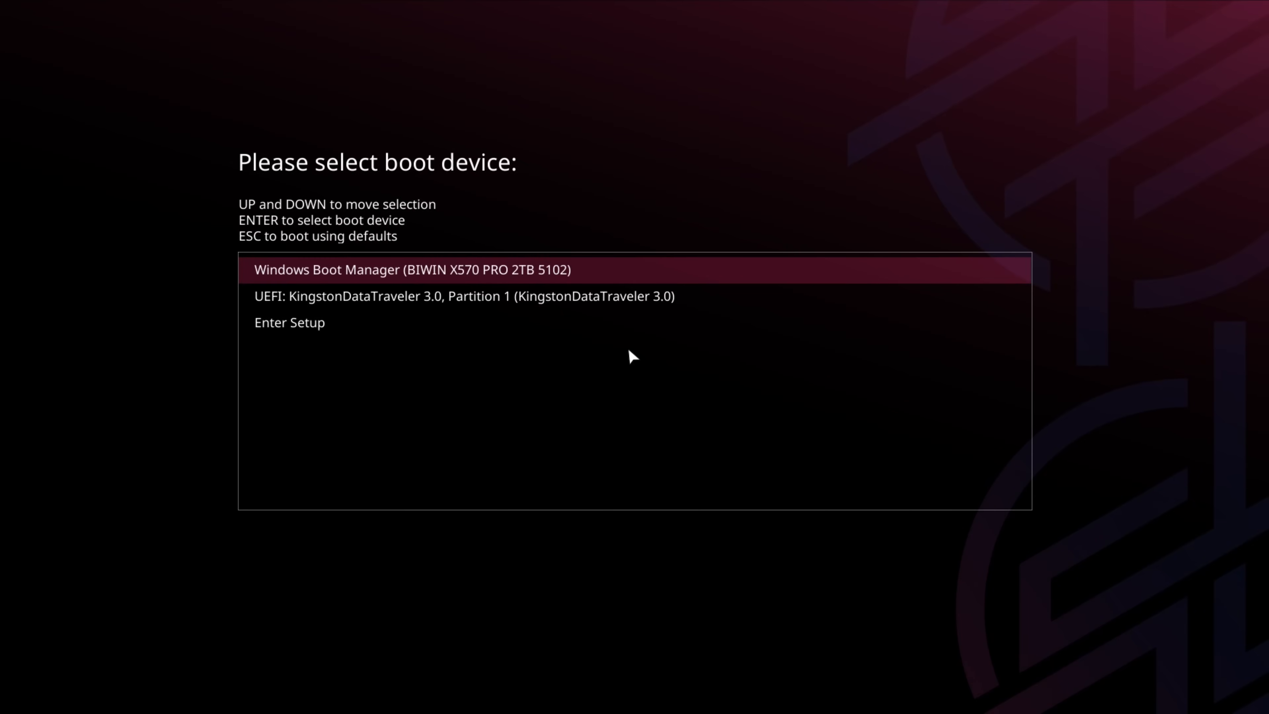
- Boot the computer from the UEFI KingstonDataTraveler 3.0 Partition 1 device
key("Down")
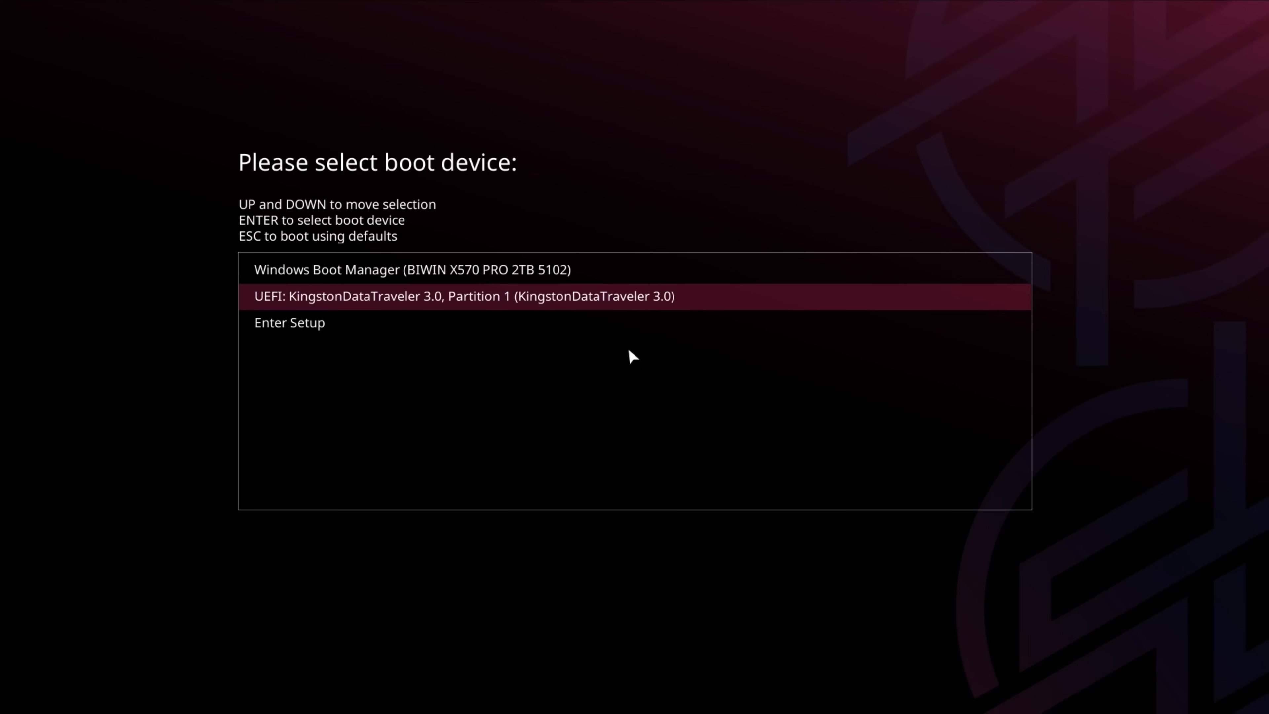
key("Return")
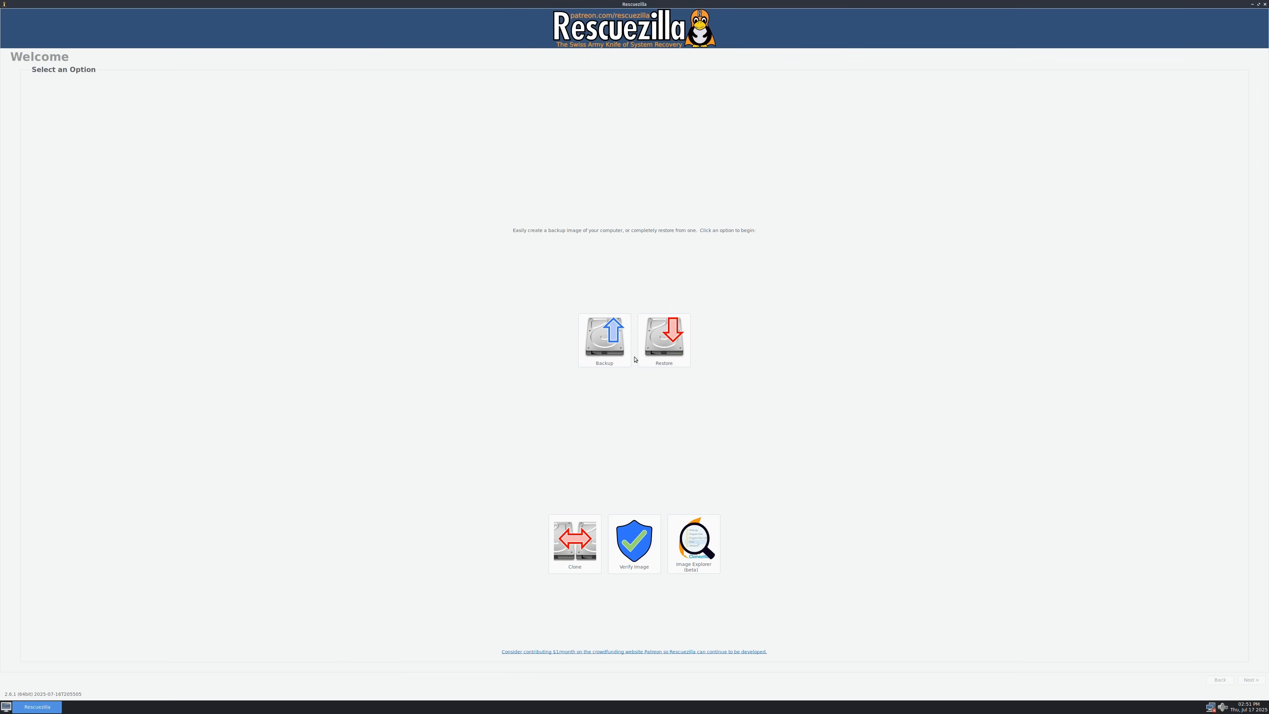
- Set the HDMI-3 output resolution to 1920x1080 in ARandR, apply the layout, and close the Screen Layout Editor
left_click(6, 707)
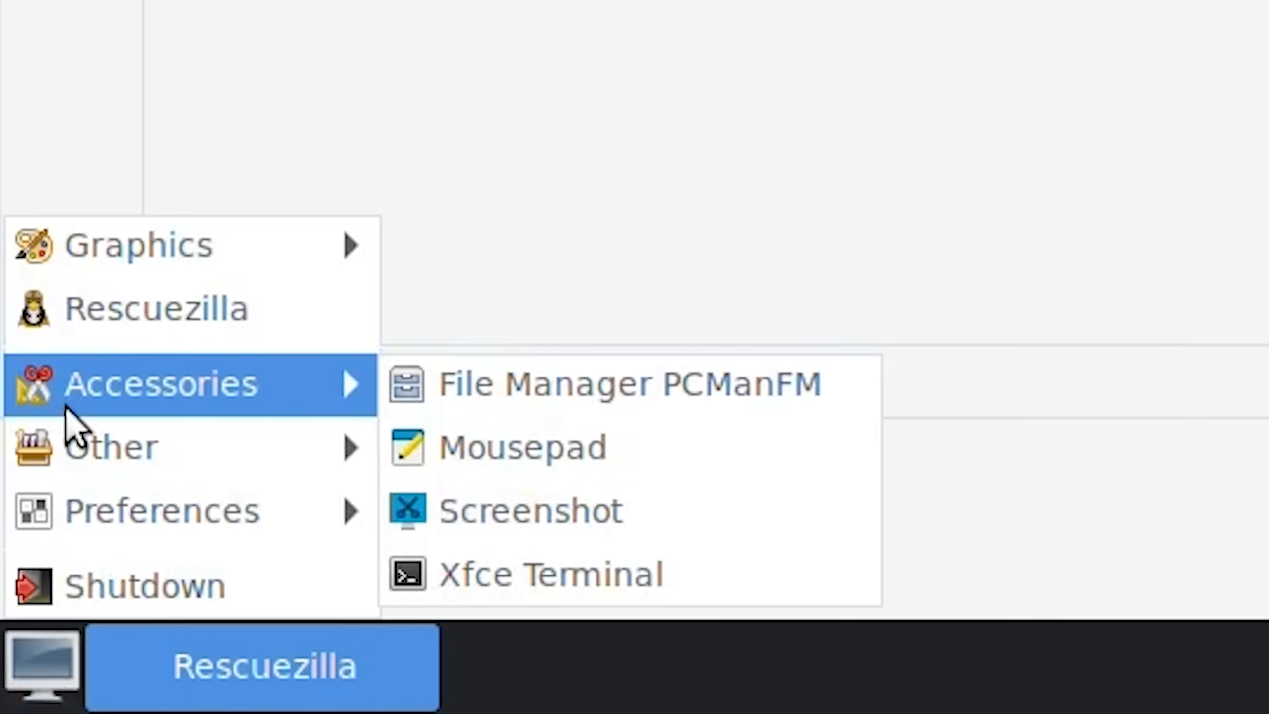
mouse_move(14, 681)
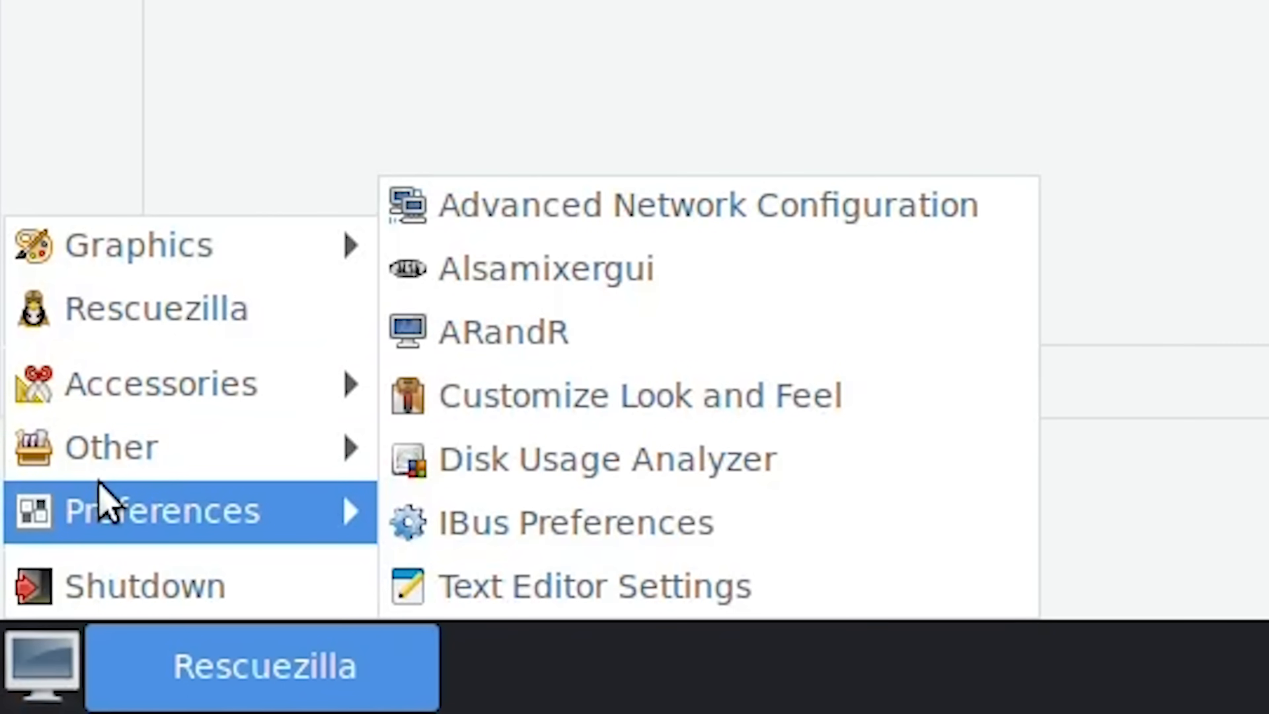
left_click(525, 345)
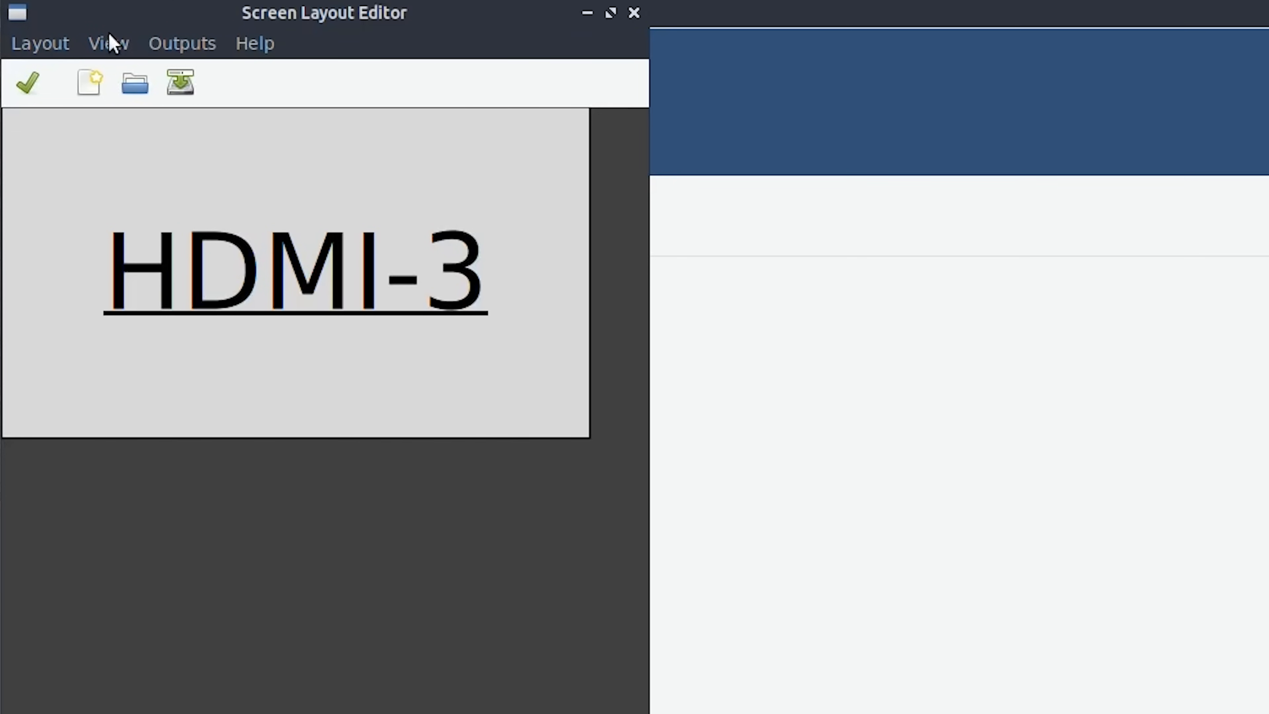
left_click(184, 50)
mouse_move(205, 82)
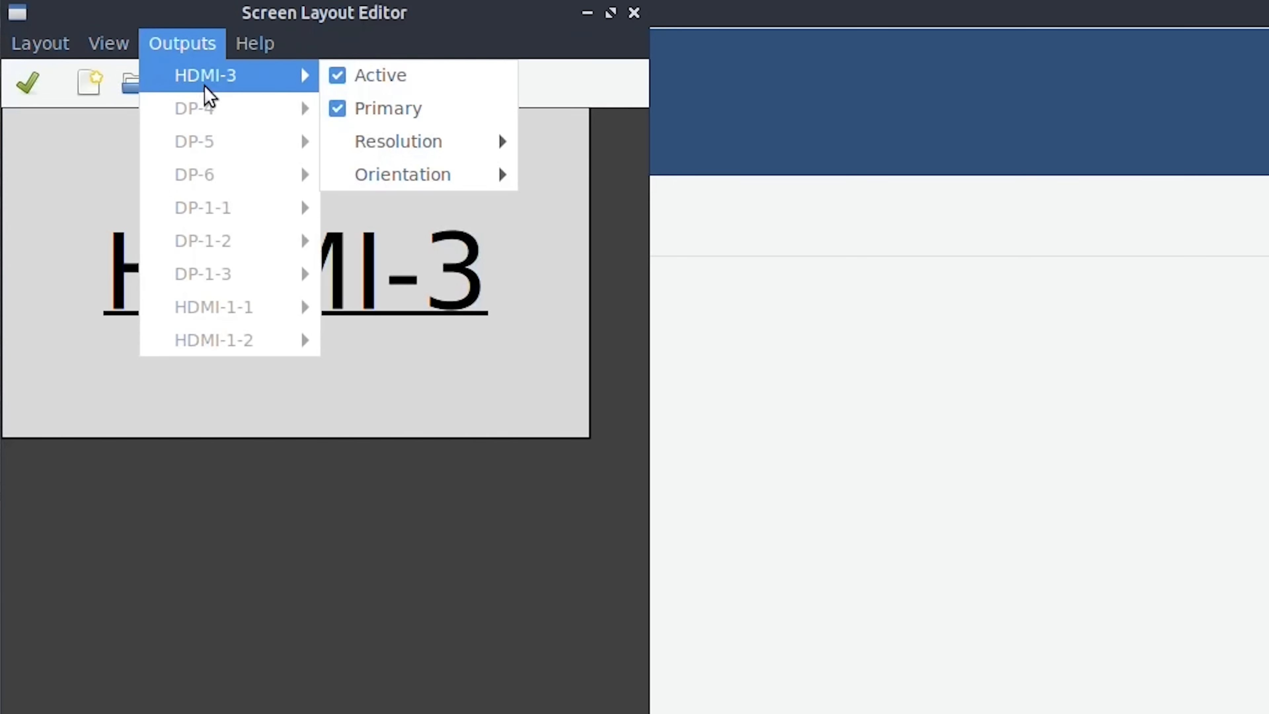
mouse_move(419, 152)
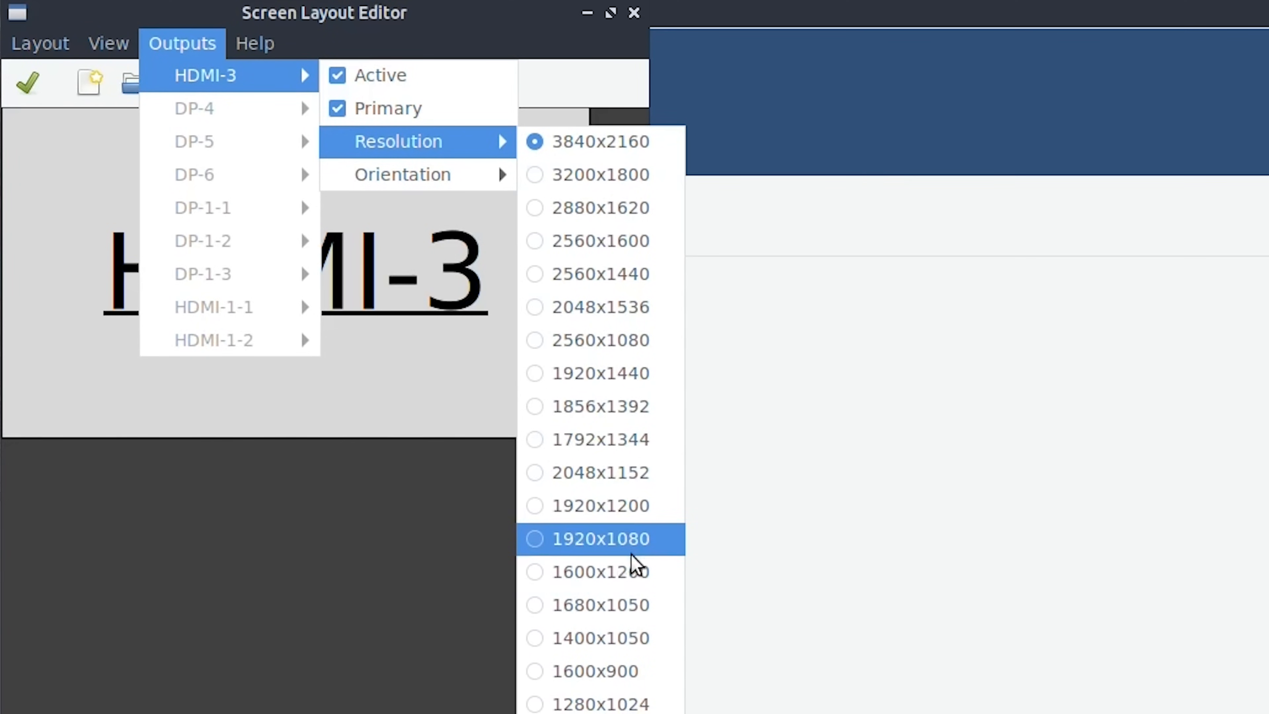
left_click(635, 539)
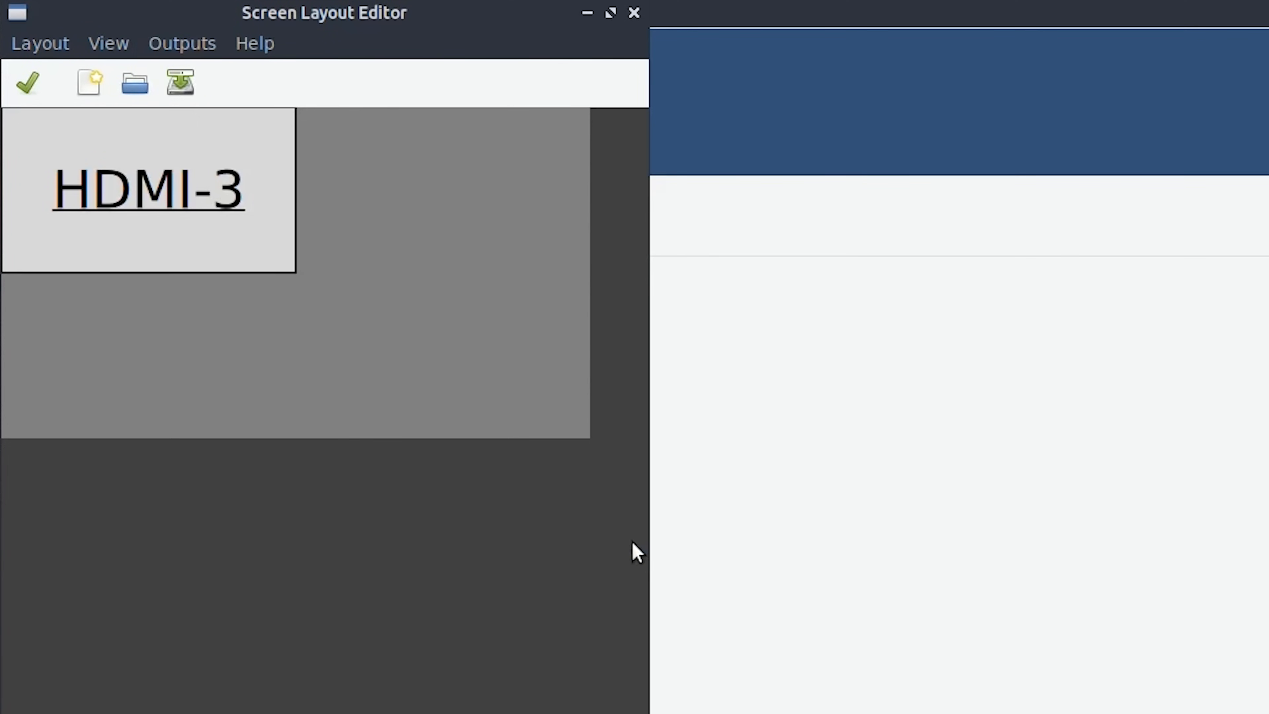
left_click(31, 82)
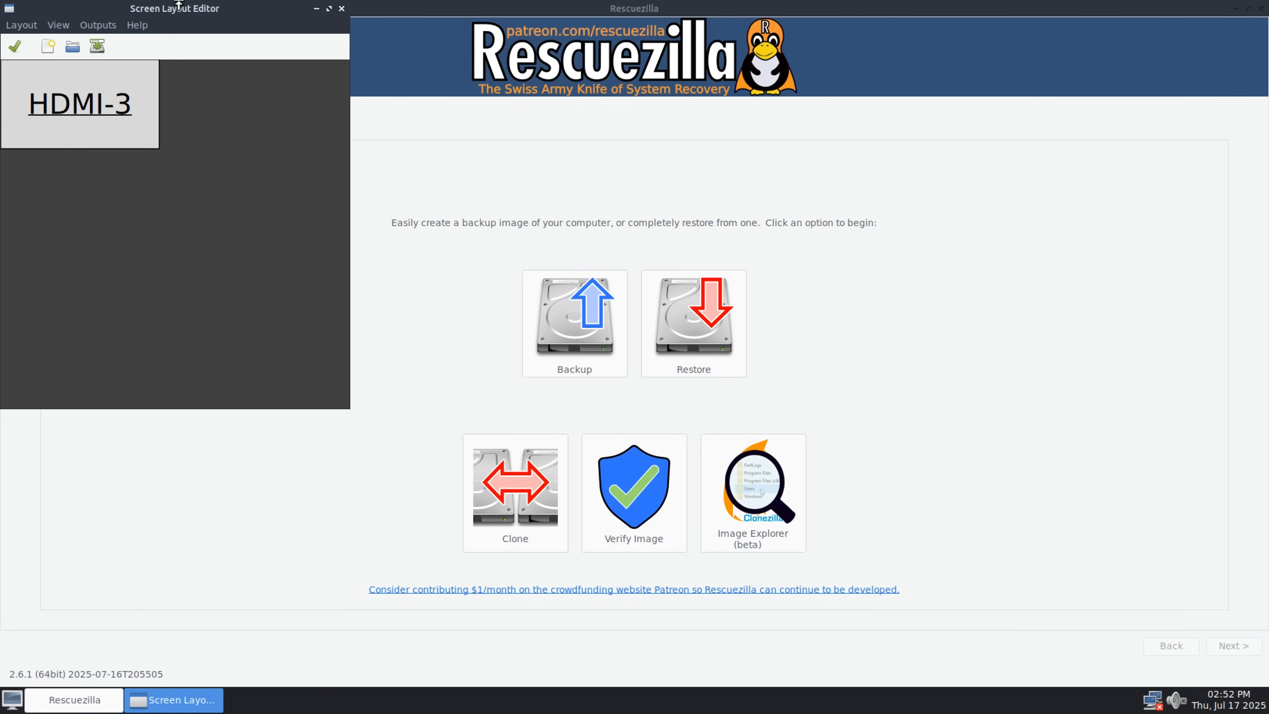
left_click(339, 10)
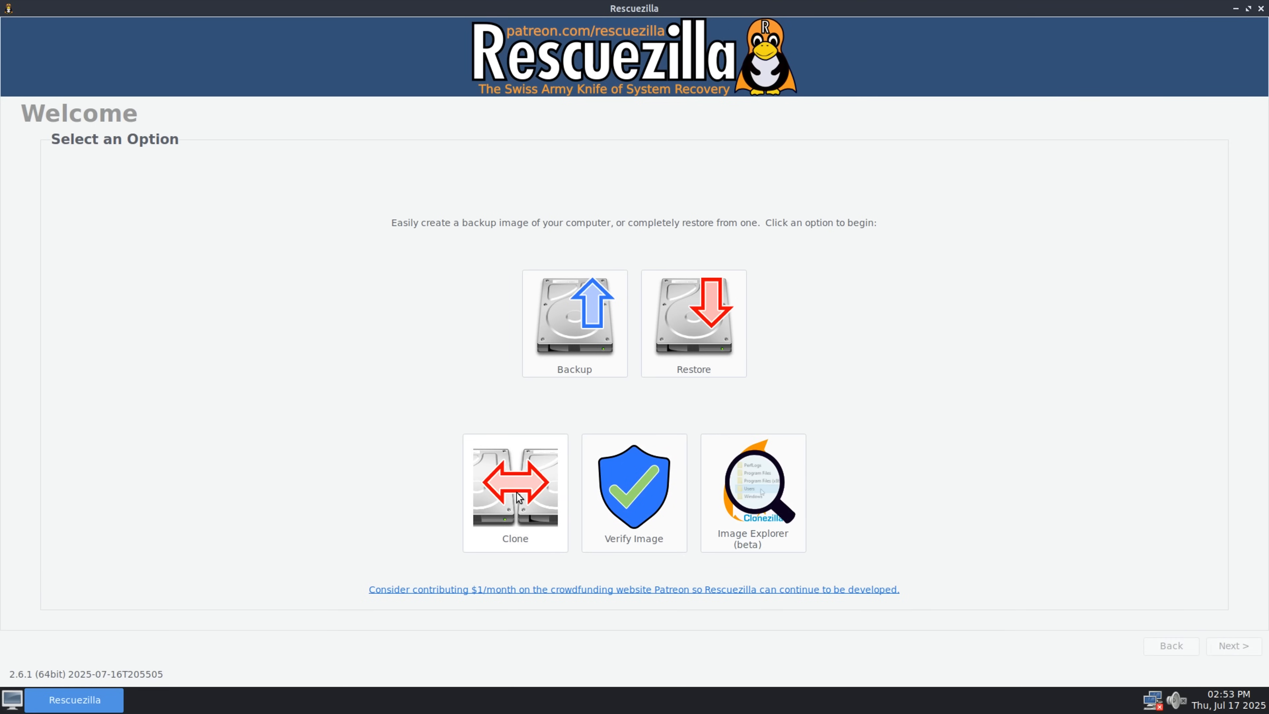
- Start a drive clone with the Predator SSD GM7000 2TB (nvme) as the source drive
left_click(515, 516)
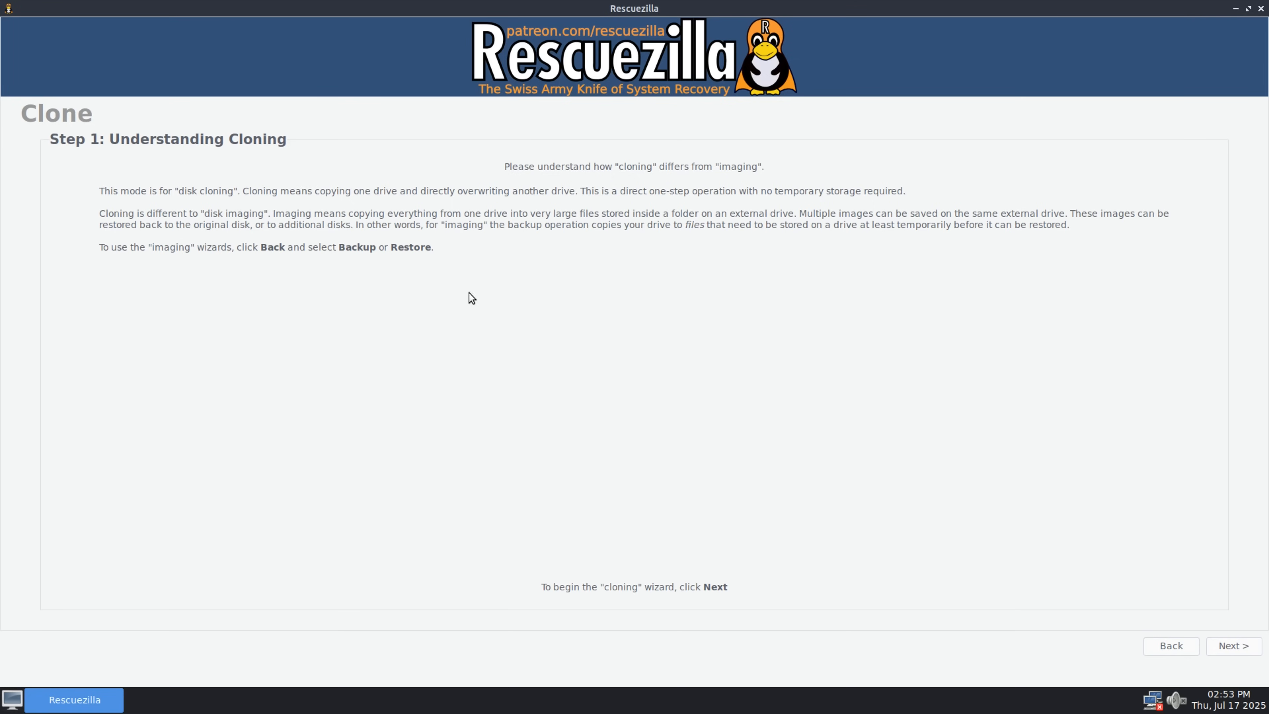
left_click(1232, 648)
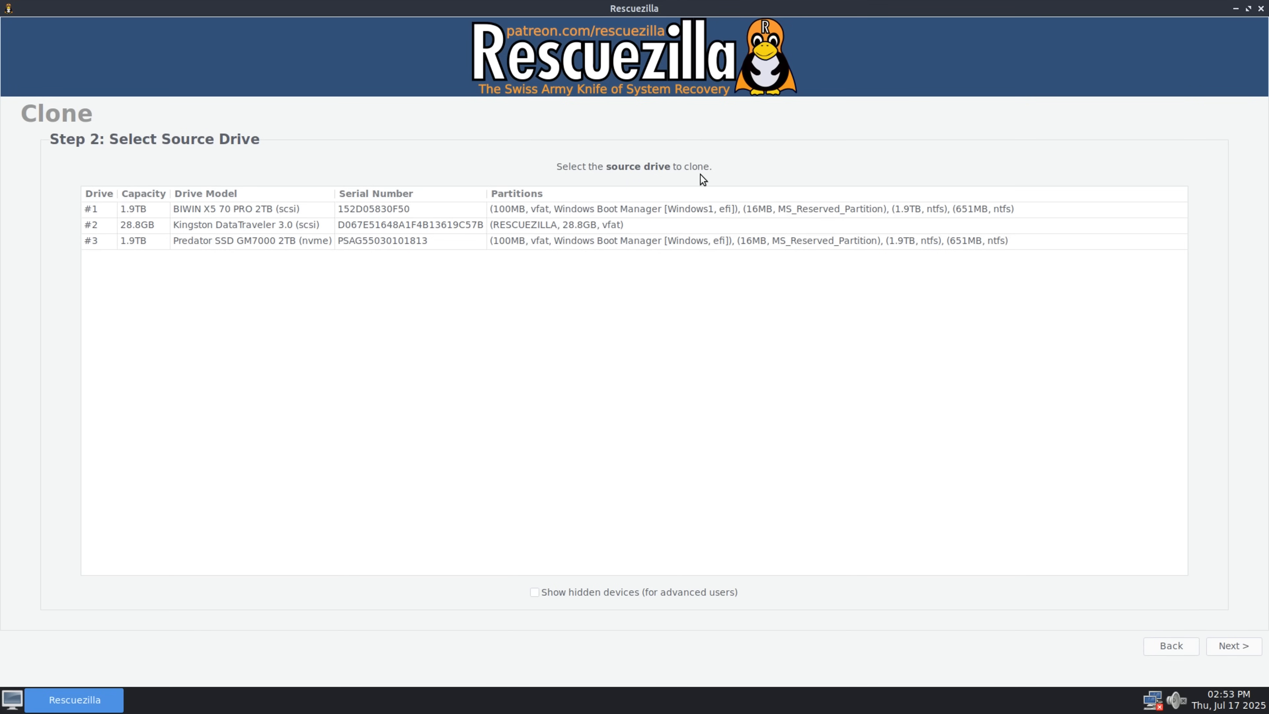
left_click(247, 243)
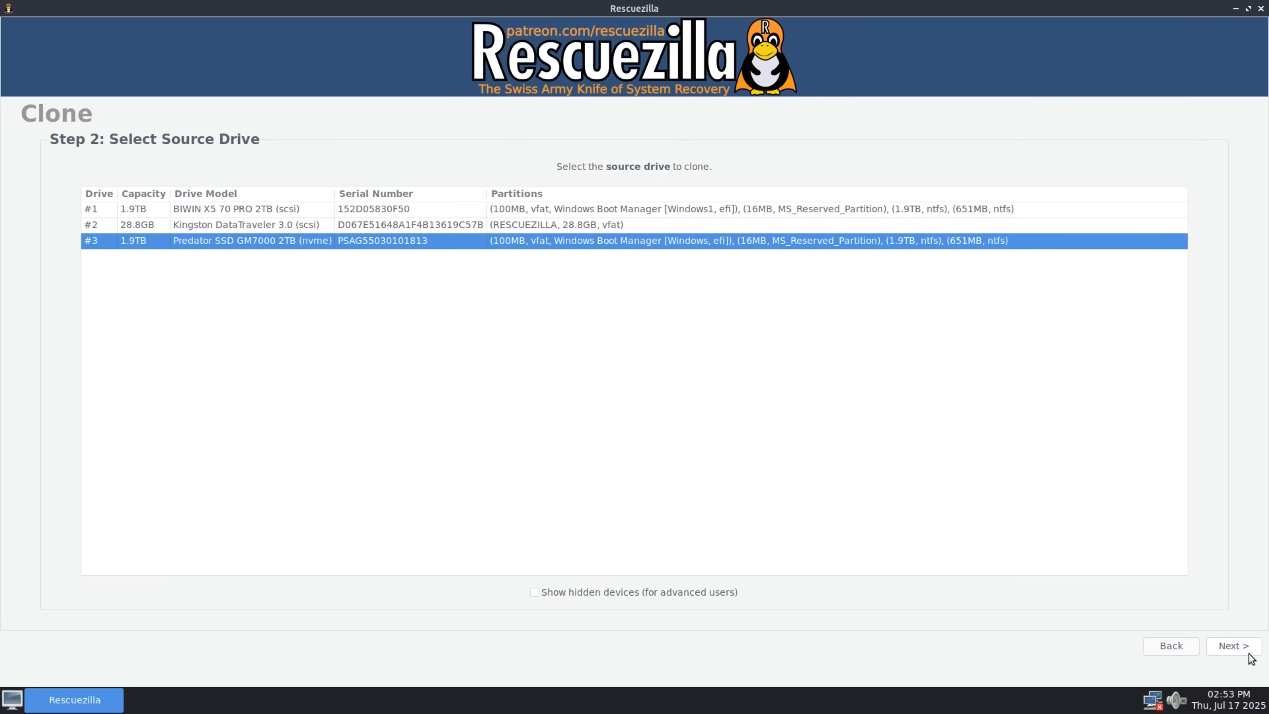
left_click(1237, 647)
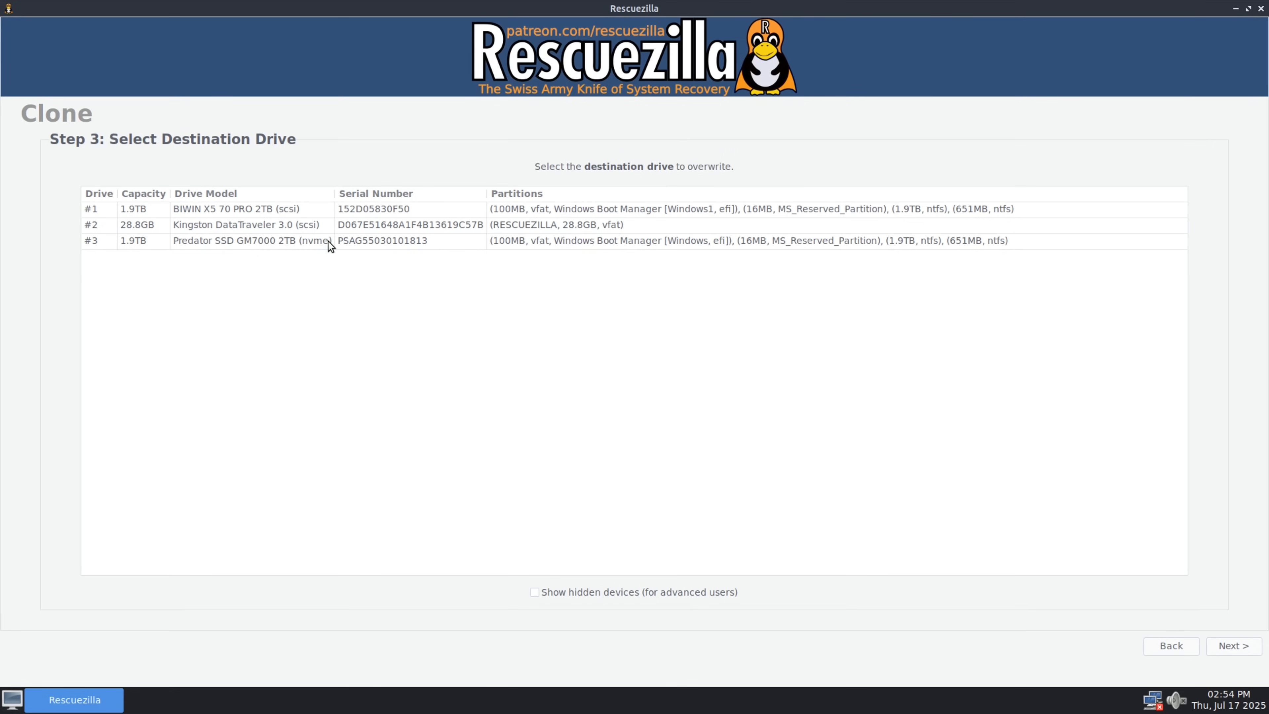
- Set the BIWIN X5 70 PRO 2TB (scsi) as the destination drive, keeping all four partitions and the partition table overwrite selected
left_click(203, 211)
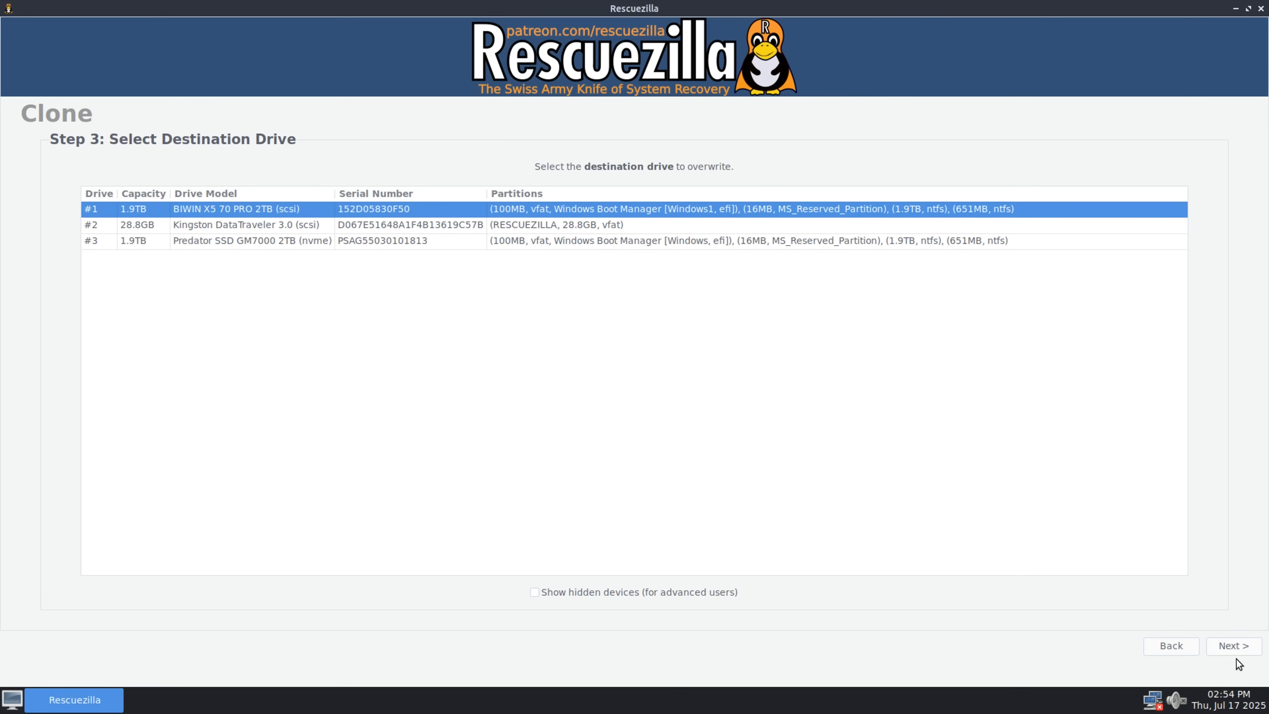
left_click(1234, 646)
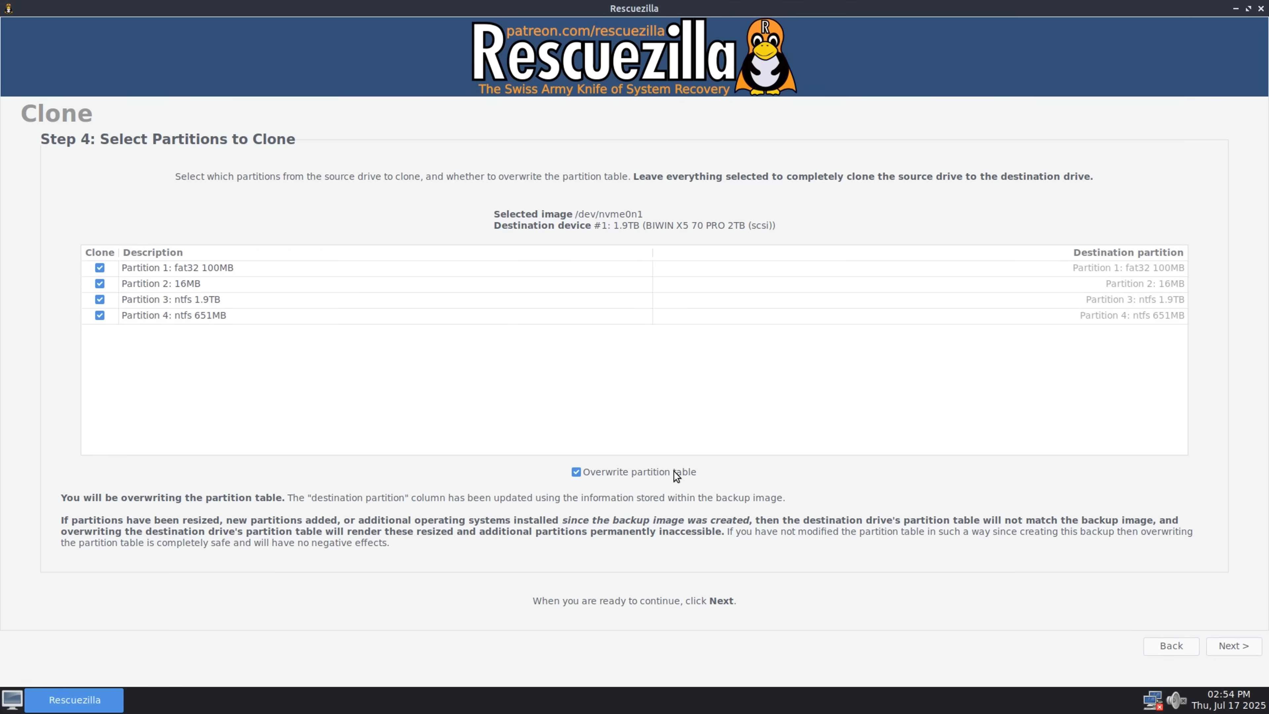
left_click(1233, 647)
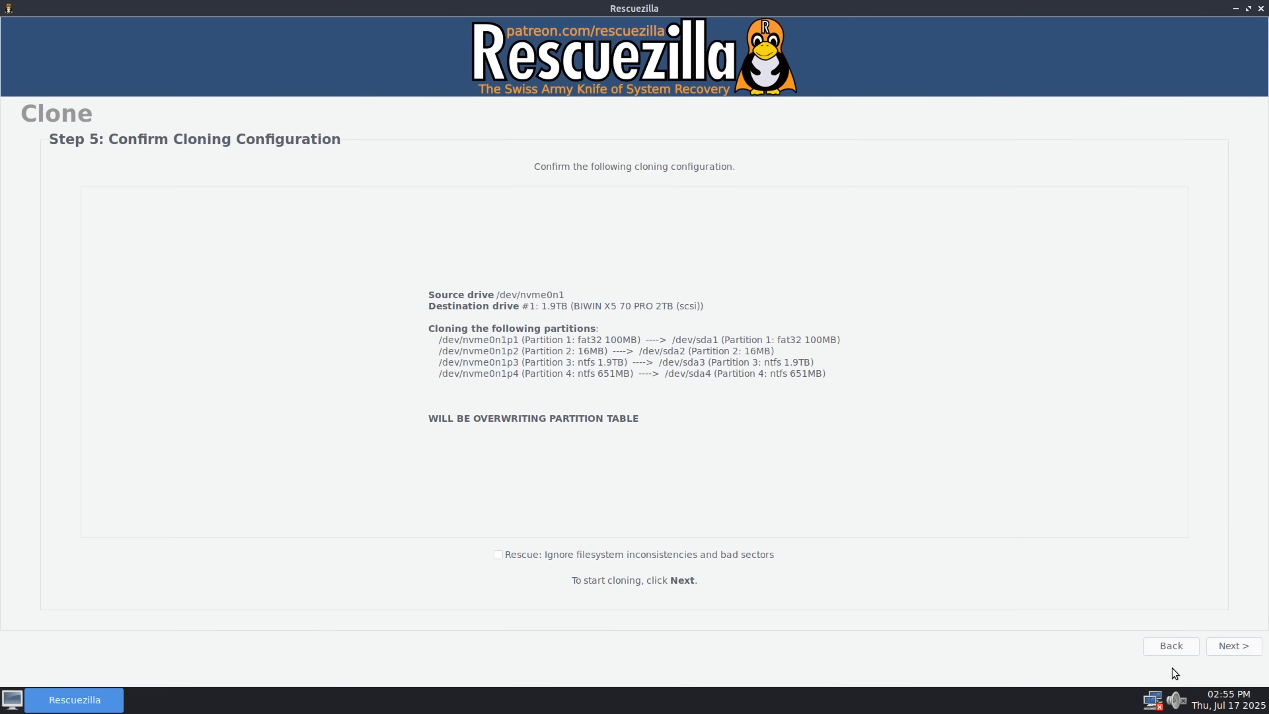
- Start cloning with the reviewed configuration, accepting that the data on /dev/sda is permanently overwritten
left_click(1224, 647)
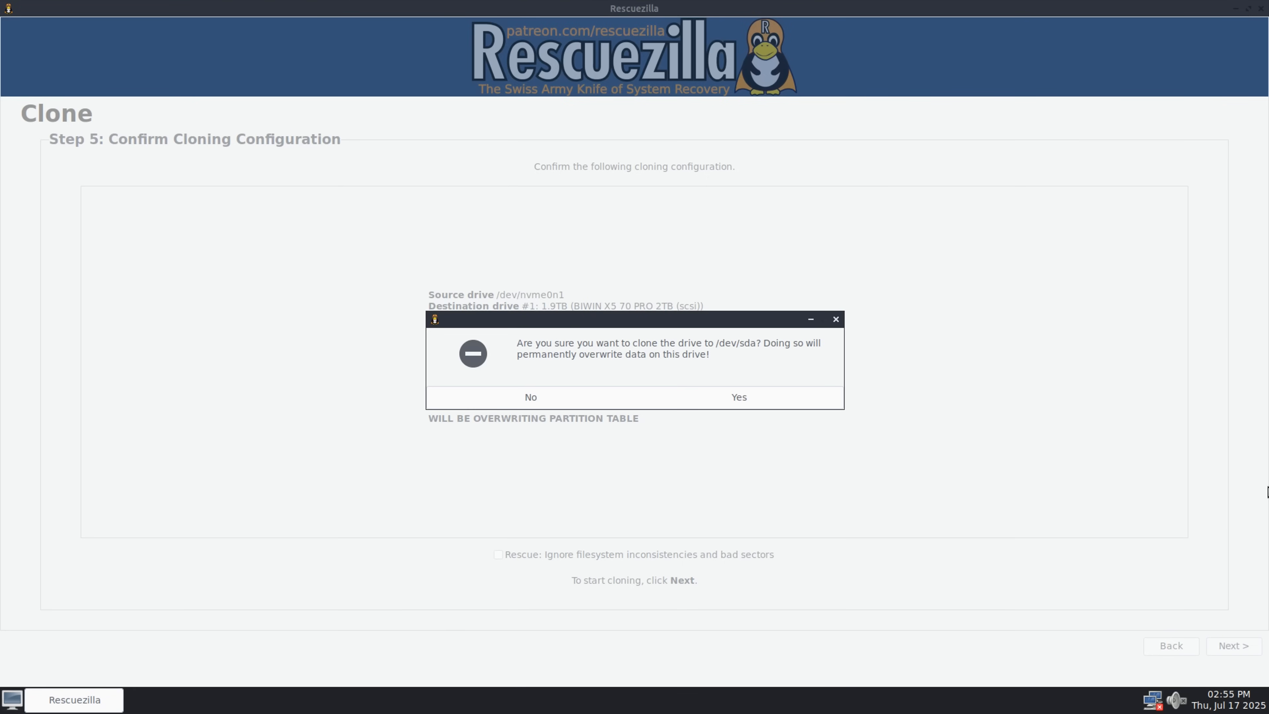
left_click(739, 400)
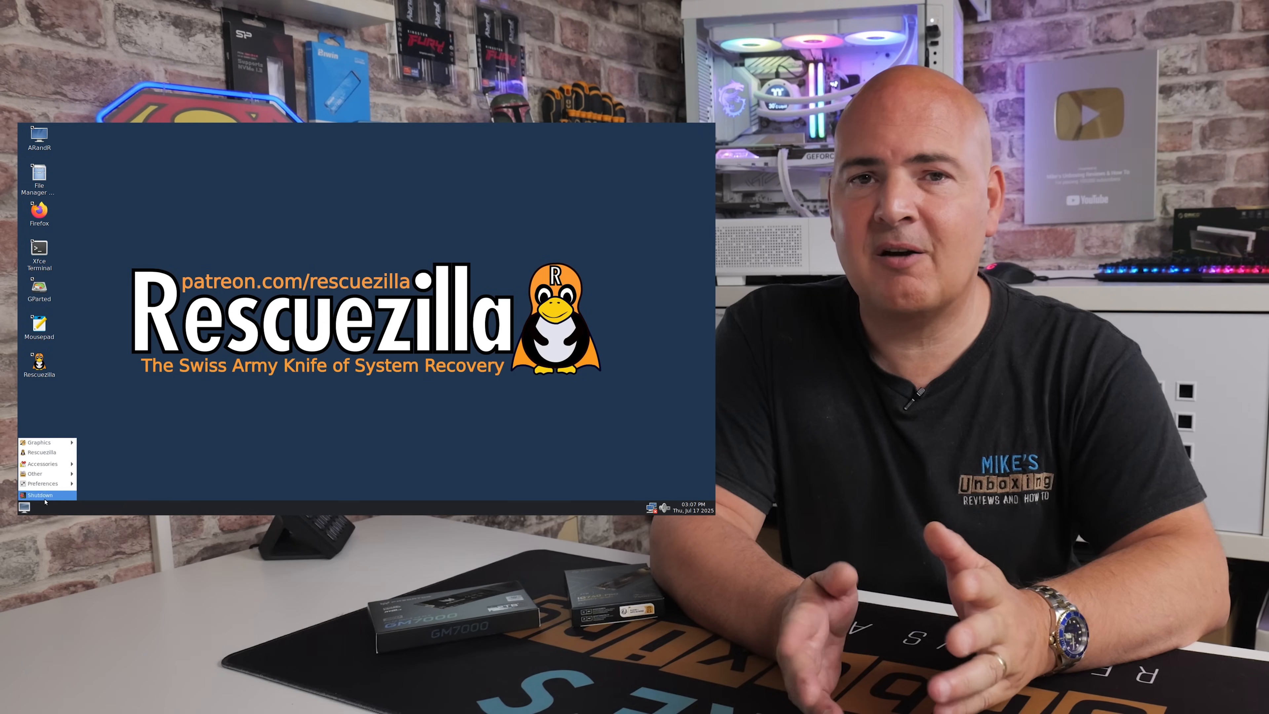
left_click(45, 497)
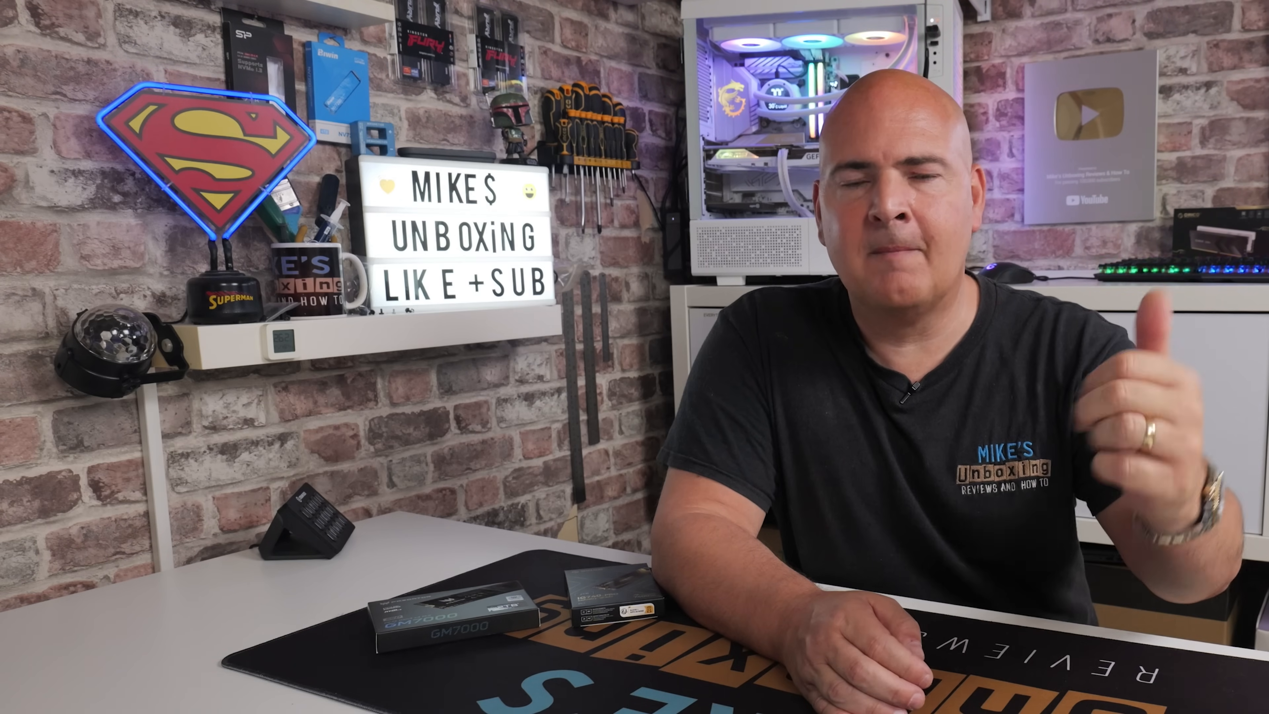